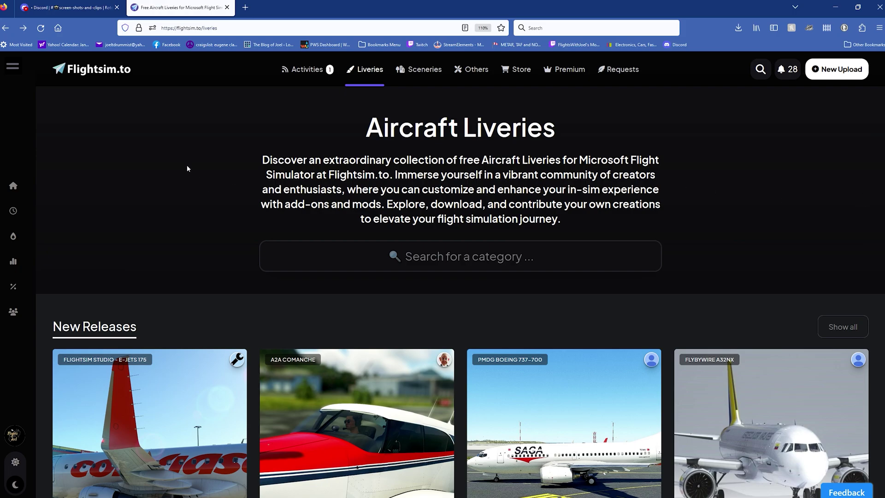
Go to the Flightsim.to home page and browse New Uploads for the GotFriends Savage Carbon livery
{"action": "left_click", "coordinate": [101, 70]}
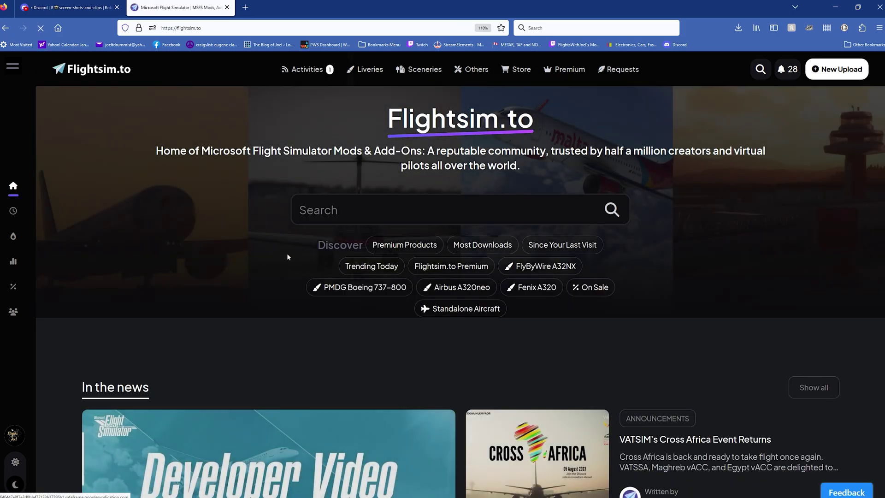
{"action": "scroll", "coordinate": [823, 266], "scroll_direction": "down", "scroll_amount": 12}
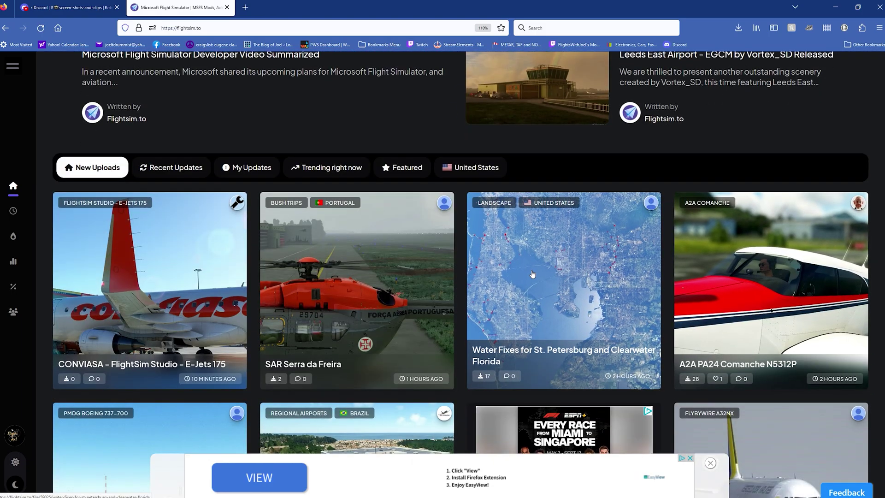
{"action": "scroll", "coordinate": [572, 281], "scroll_direction": "down", "scroll_amount": 1}
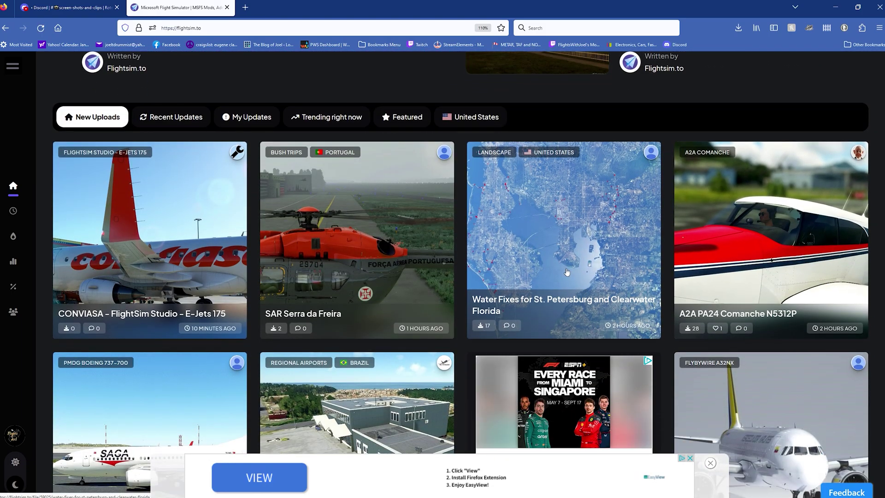
{"action": "scroll", "coordinate": [536, 249], "scroll_direction": "down", "scroll_amount": 6}
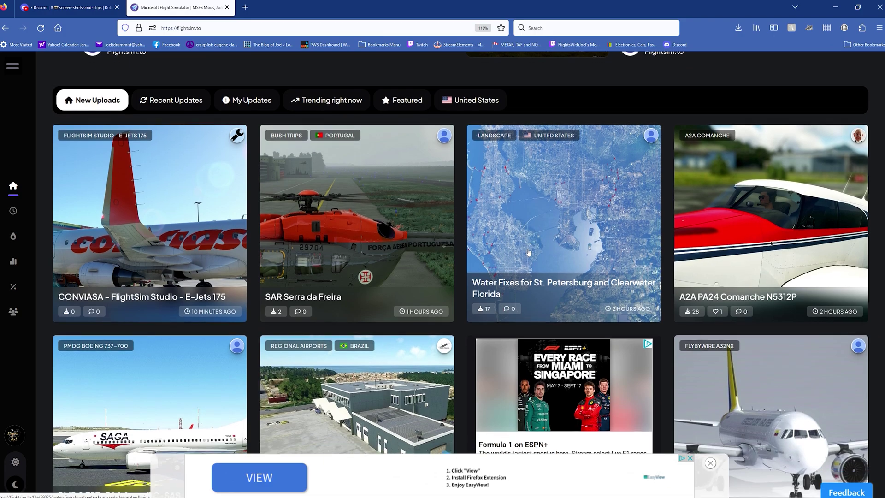
{"action": "scroll", "coordinate": [546, 258], "scroll_direction": "down", "scroll_amount": 2}
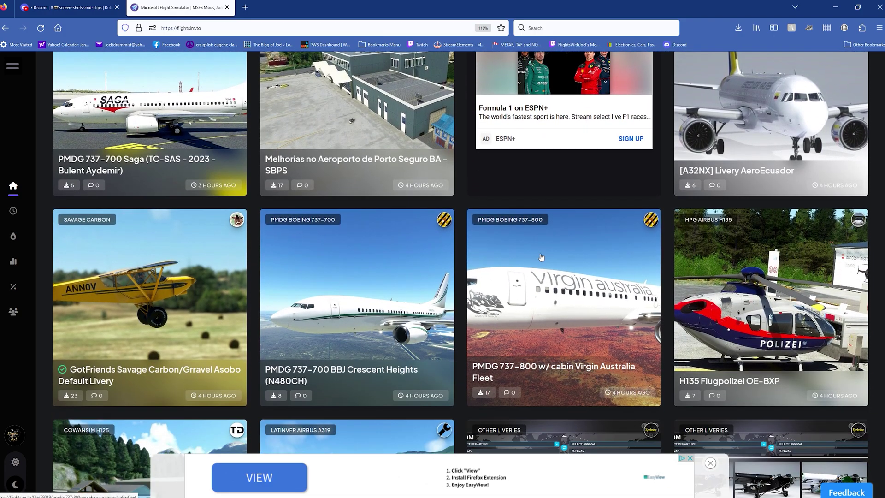
{"action": "scroll", "coordinate": [572, 261], "scroll_direction": "down", "scroll_amount": 3}
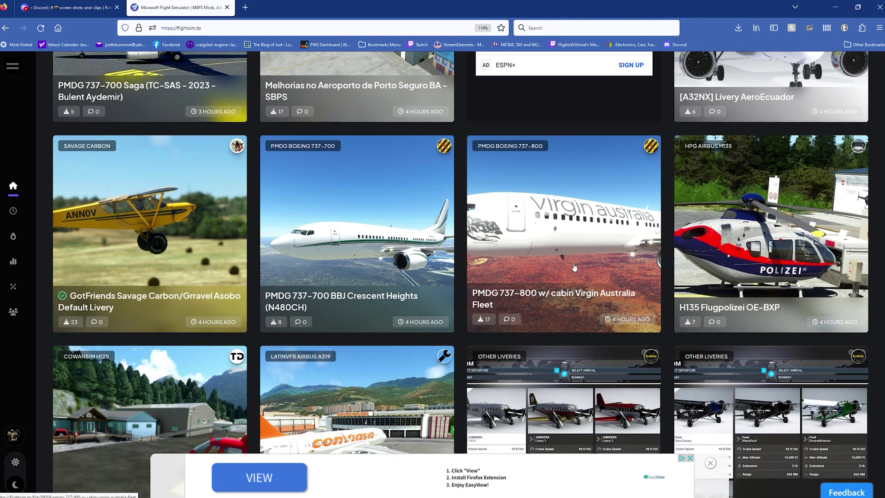
{"action": "scroll", "coordinate": [377, 223], "scroll_direction": "up", "scroll_amount": 1}
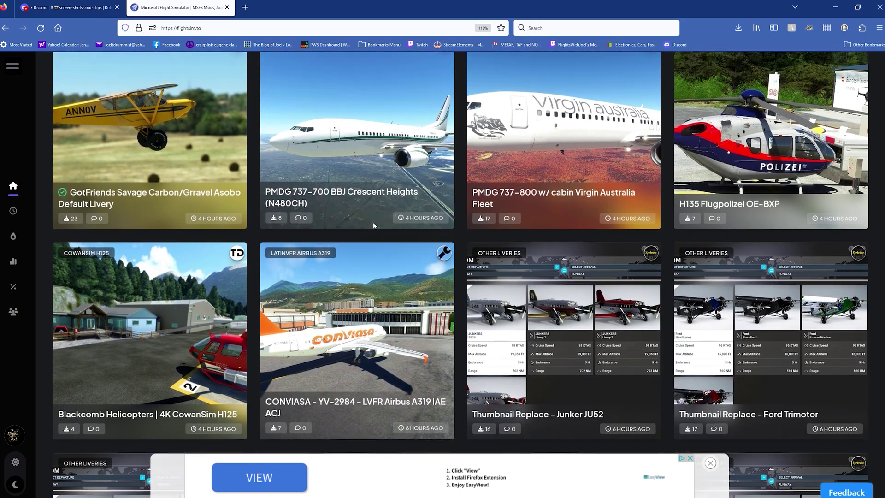
{"action": "left_click", "coordinate": [123, 146]}
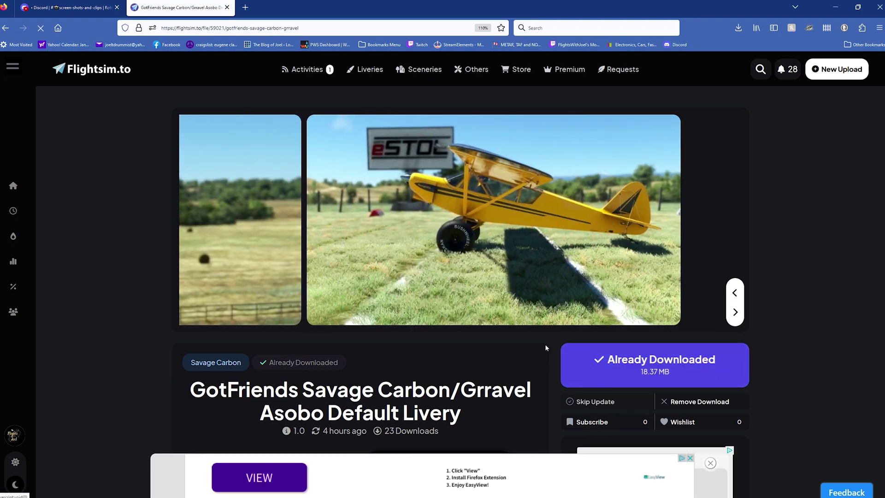
{"action": "scroll", "coordinate": [792, 307], "scroll_direction": "down", "scroll_amount": 1}
{"action": "scroll", "coordinate": [691, 321], "scroll_direction": "down", "scroll_amount": 5}
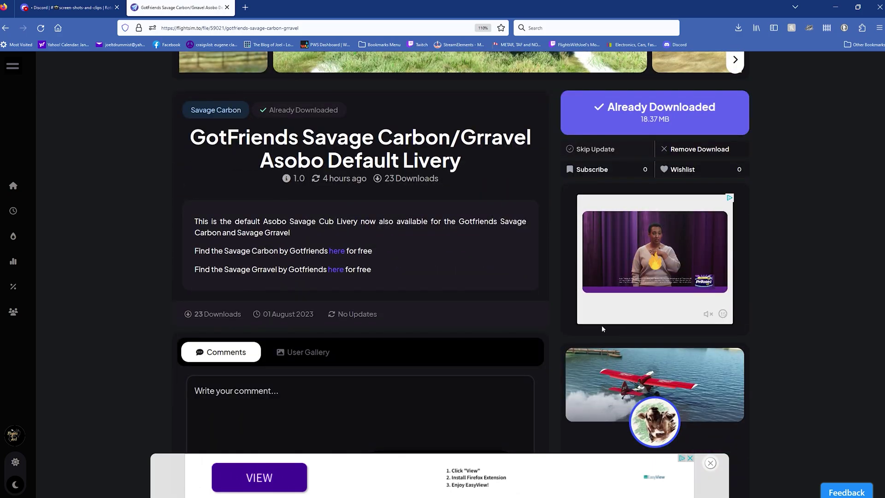
{"action": "scroll", "coordinate": [368, 340], "scroll_direction": "down", "scroll_amount": 6}
{"action": "scroll", "coordinate": [373, 342], "scroll_direction": "down", "scroll_amount": 4}
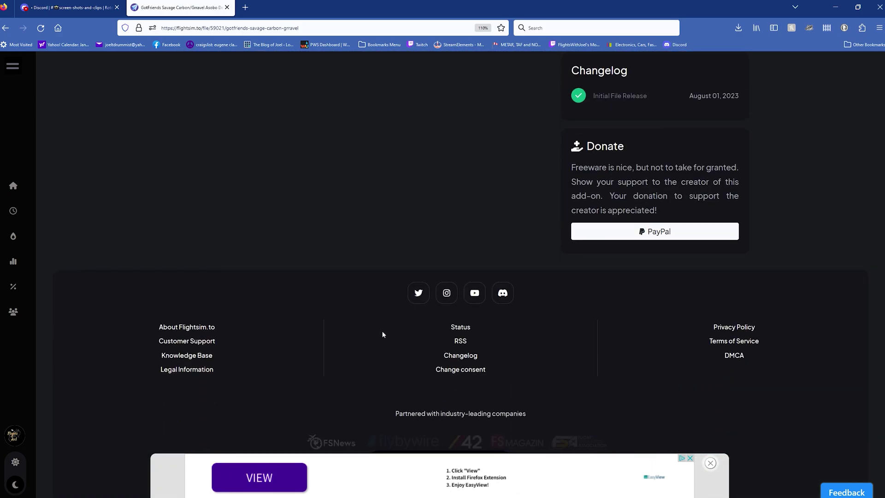
{"action": "scroll", "coordinate": [530, 343], "scroll_direction": "up", "scroll_amount": 6}
{"action": "scroll", "coordinate": [515, 350], "scroll_direction": "up", "scroll_amount": 6}
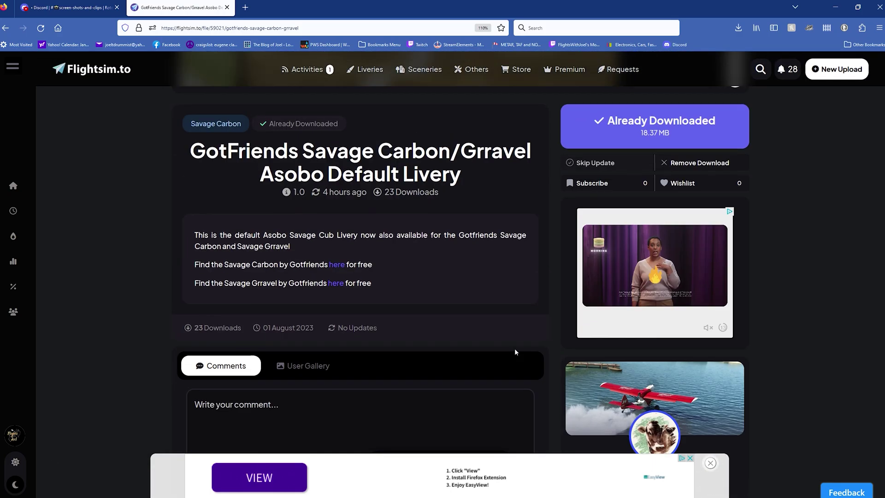
{"action": "scroll", "coordinate": [504, 378], "scroll_direction": "up", "scroll_amount": 3}
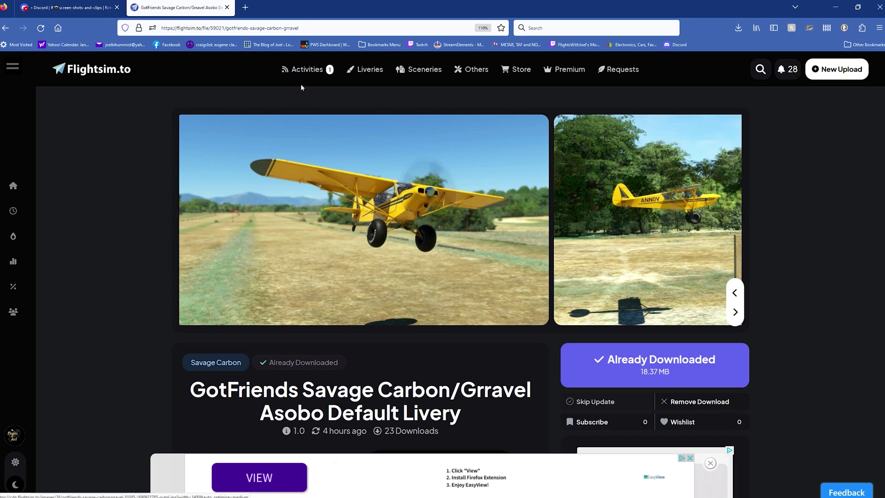
Return to the Aircraft Liveries page and glance at the Most Downloaded liveries
{"action": "left_click", "coordinate": [358, 70]}
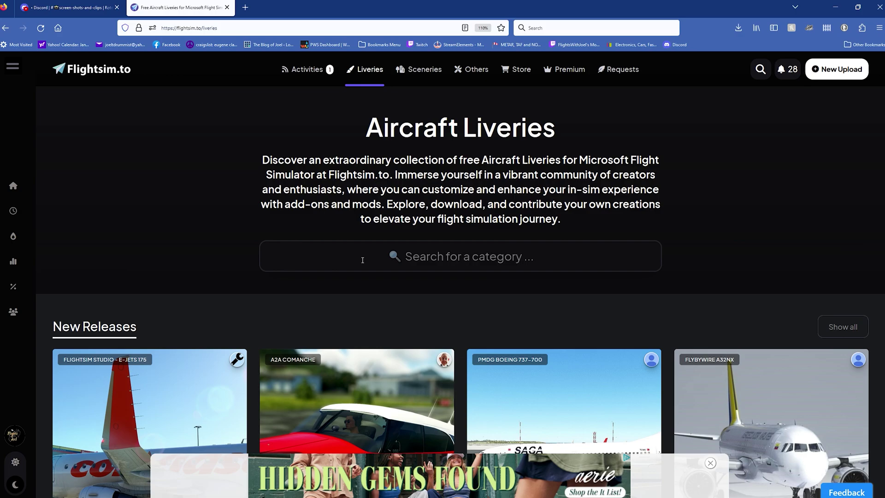
{"action": "scroll", "coordinate": [344, 260], "scroll_direction": "down", "scroll_amount": 8}
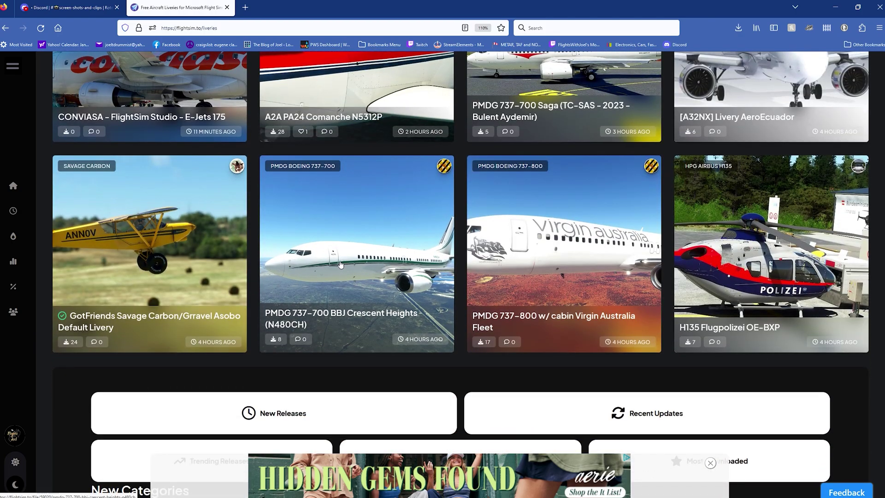
{"action": "scroll", "coordinate": [340, 263], "scroll_direction": "down", "scroll_amount": 4}
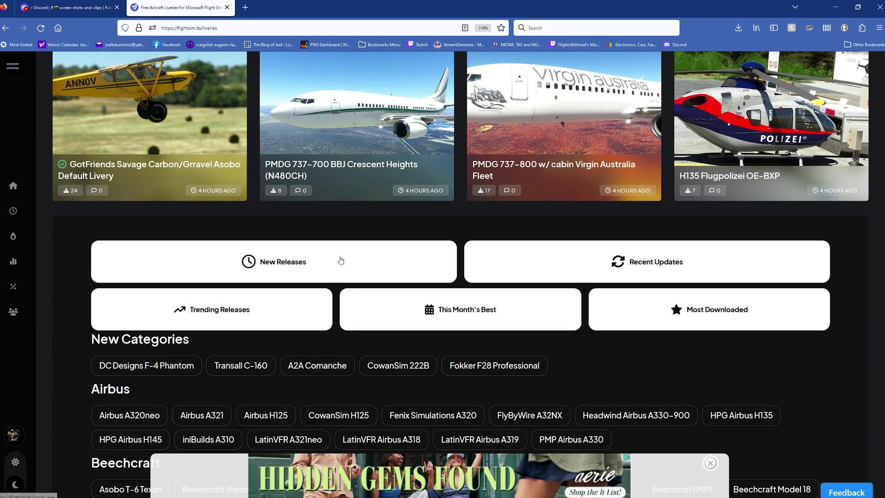
{"action": "scroll", "coordinate": [340, 260], "scroll_direction": "down", "scroll_amount": 1}
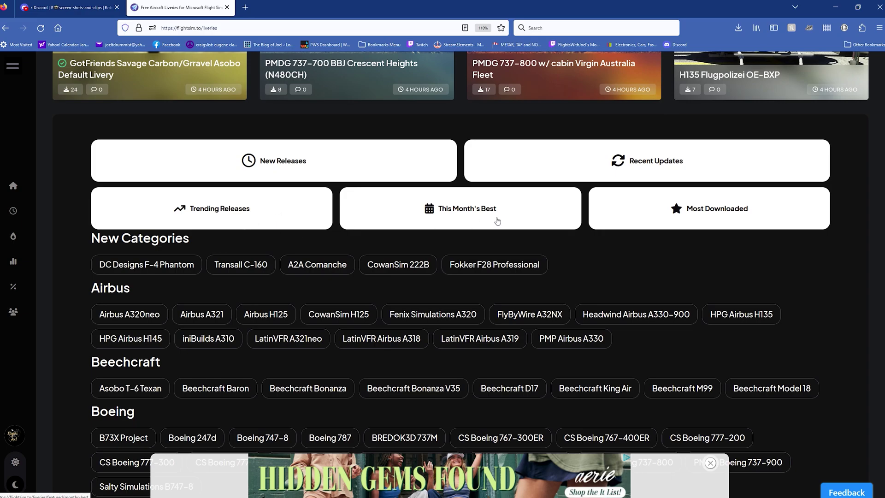
{"action": "left_click", "coordinate": [674, 218]}
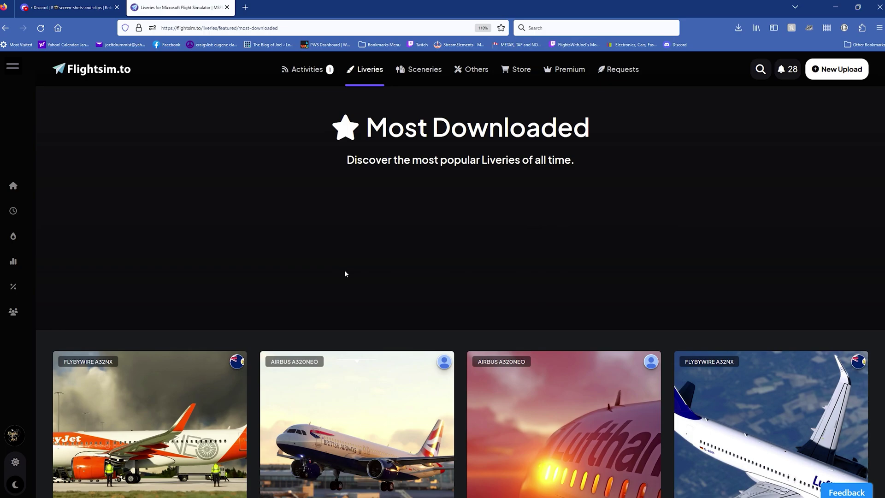
{"action": "scroll", "coordinate": [344, 273], "scroll_direction": "down", "scroll_amount": 6}
Go back to Aircraft Liveries and search the livery categories for 'helicopter'
{"action": "key", "text": "alt+Left"}
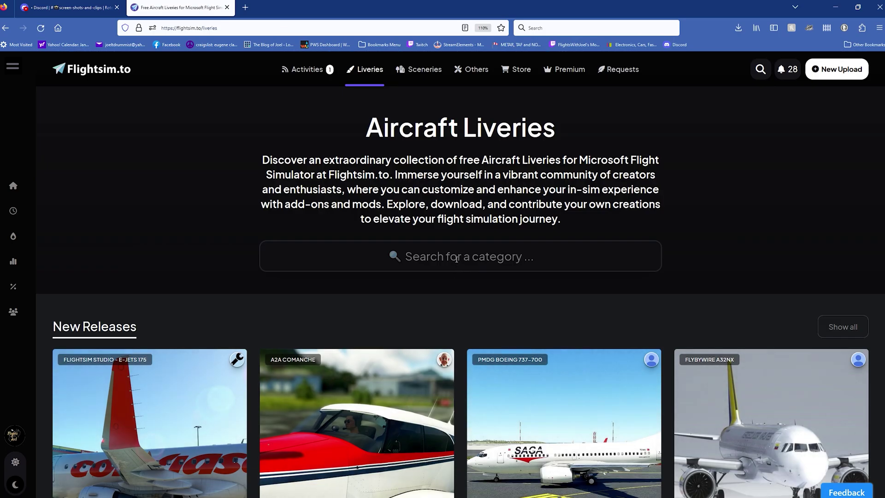
{"action": "left_click", "coordinate": [457, 257]}
{"action": "type", "text": "hel"}
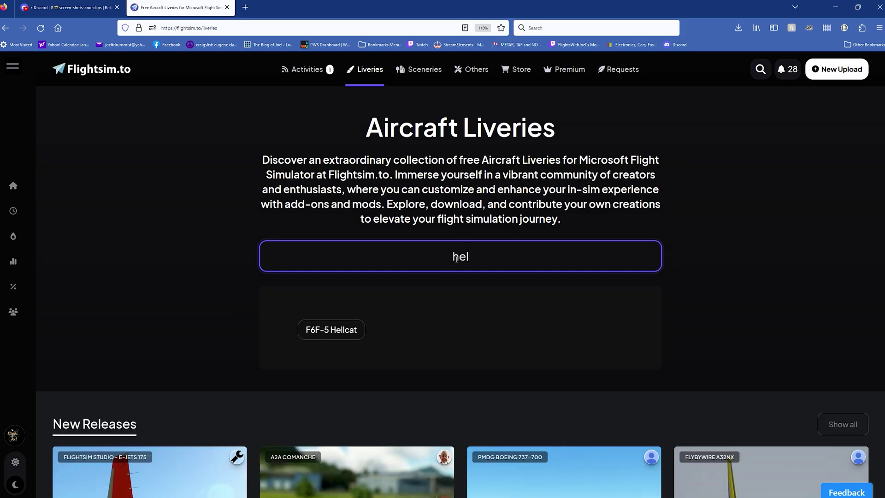
{"action": "type", "text": "ic"}
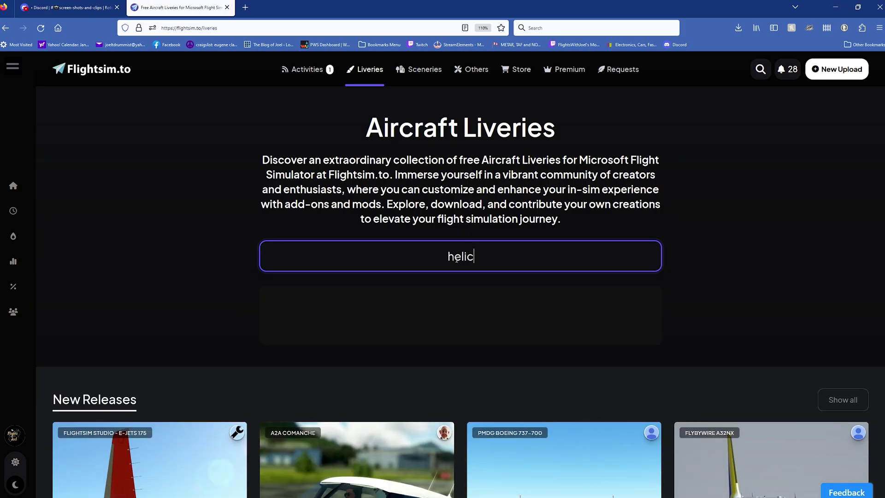
{"action": "type", "text": "opter"}
Scroll the full category list down to Uncategorized entries like CowanSim 206B3 and CowanSim 500E
{"action": "scroll", "coordinate": [285, 242], "scroll_direction": "down", "scroll_amount": 4}
{"action": "scroll", "coordinate": [262, 256], "scroll_direction": "down", "scroll_amount": 6}
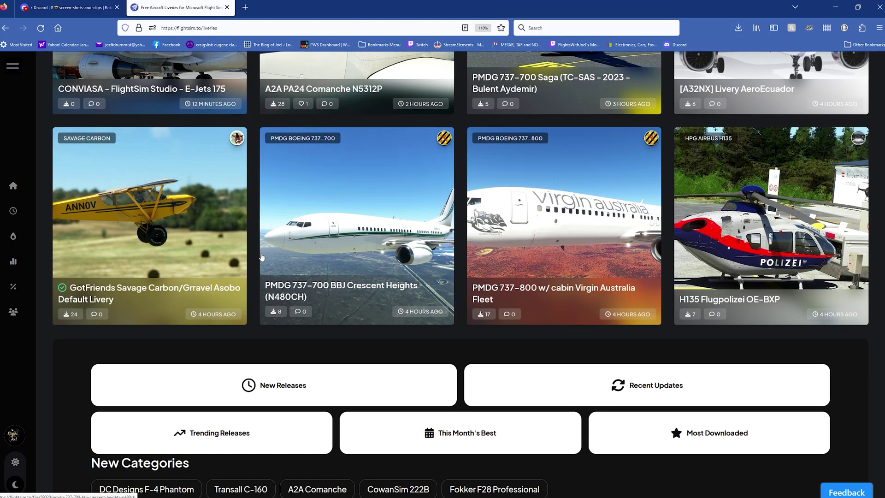
{"action": "scroll", "coordinate": [261, 256], "scroll_direction": "down", "scroll_amount": 4}
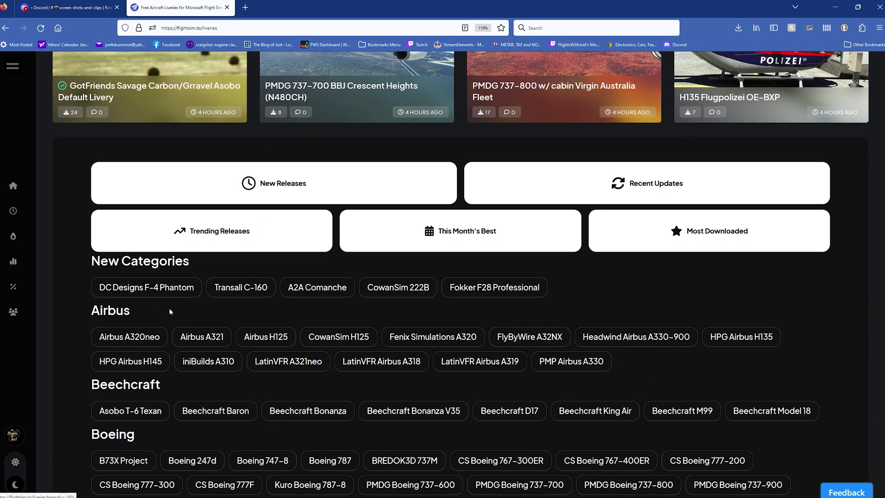
{"action": "scroll", "coordinate": [206, 302], "scroll_direction": "down", "scroll_amount": 1}
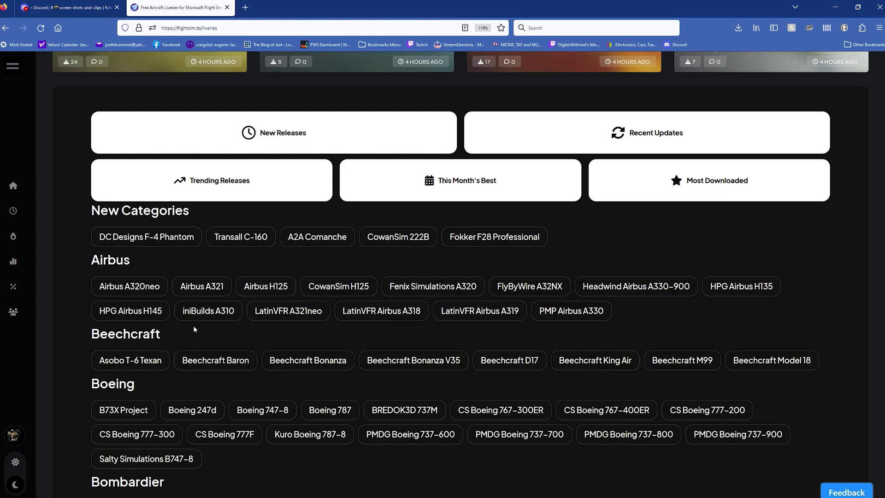
{"action": "scroll", "coordinate": [231, 329], "scroll_direction": "down", "scroll_amount": 1}
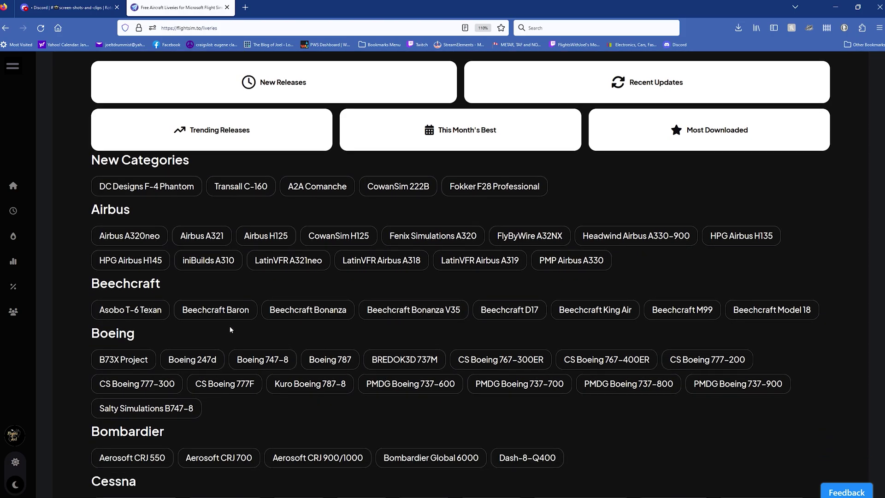
{"action": "scroll", "coordinate": [229, 325], "scroll_direction": "down", "scroll_amount": 4}
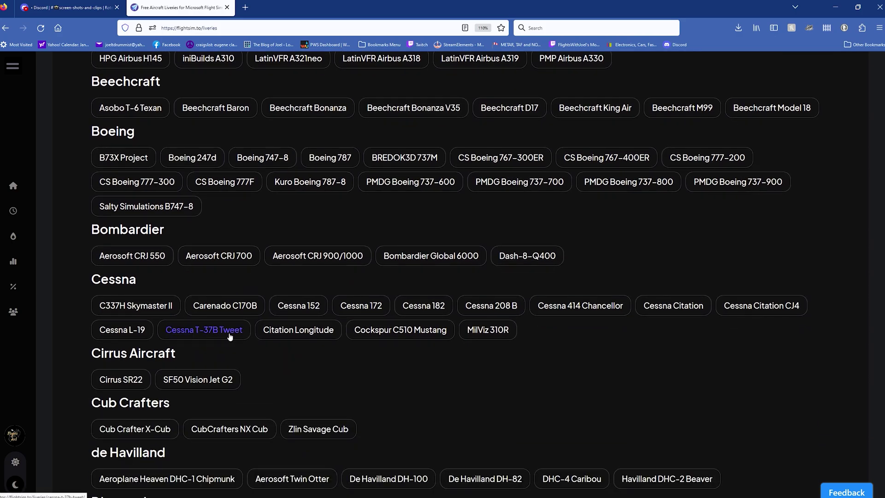
{"action": "scroll", "coordinate": [230, 336], "scroll_direction": "up", "scroll_amount": 1}
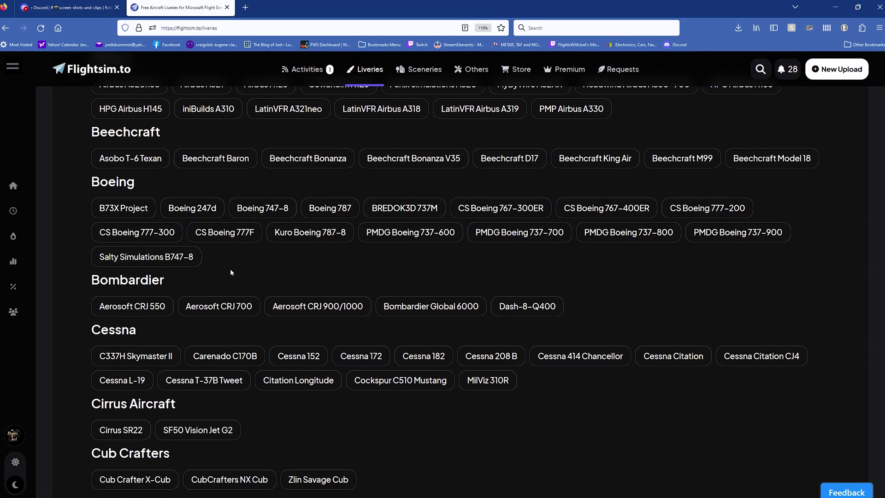
{"action": "scroll", "coordinate": [240, 279], "scroll_direction": "up", "scroll_amount": 2}
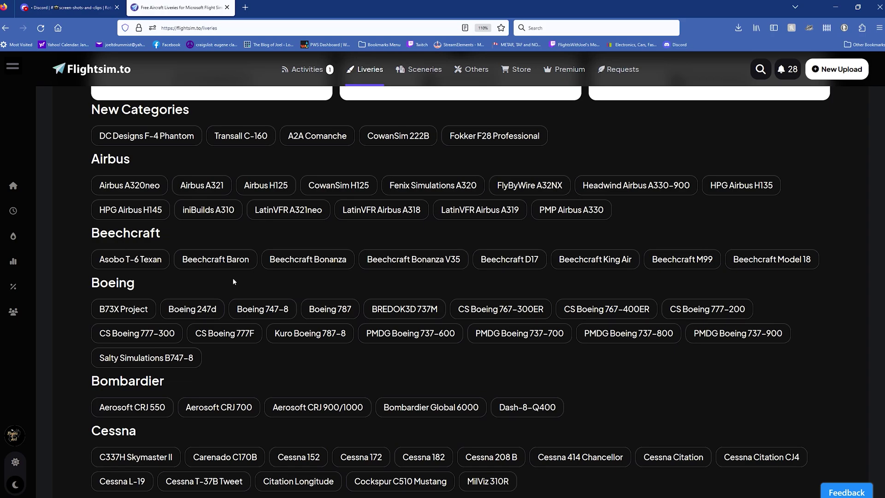
{"action": "scroll", "coordinate": [233, 279], "scroll_direction": "down", "scroll_amount": 1}
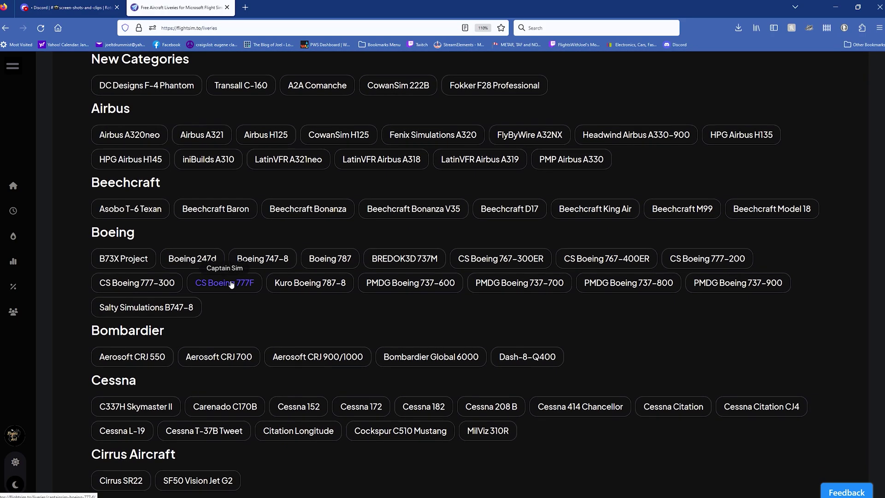
{"action": "scroll", "coordinate": [240, 298], "scroll_direction": "down", "scroll_amount": 4}
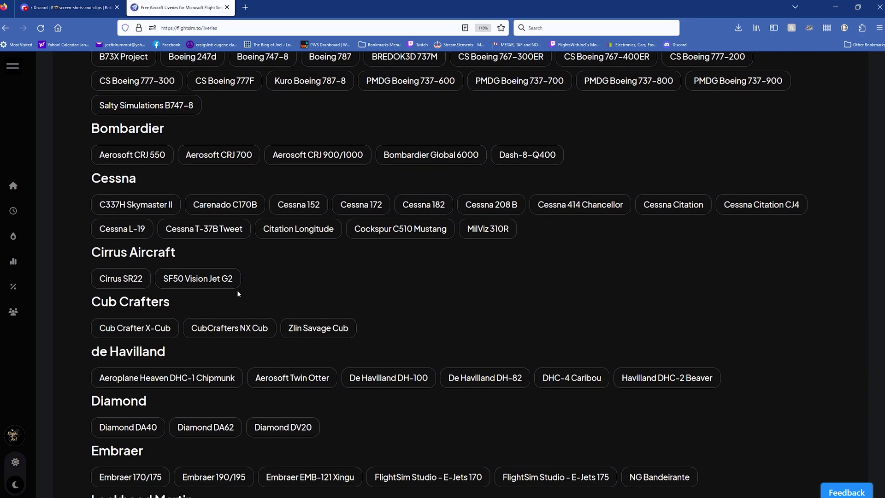
{"action": "scroll", "coordinate": [237, 286], "scroll_direction": "down", "scroll_amount": 6}
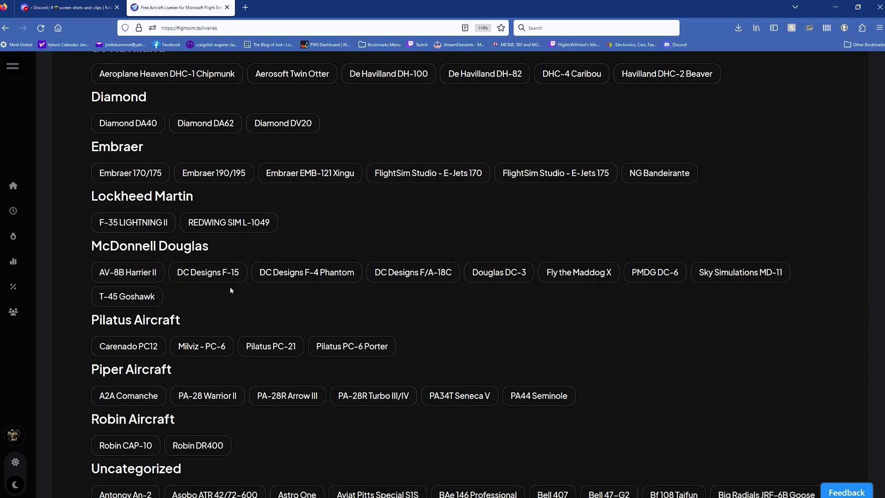
{"action": "scroll", "coordinate": [231, 291], "scroll_direction": "down", "scroll_amount": 5}
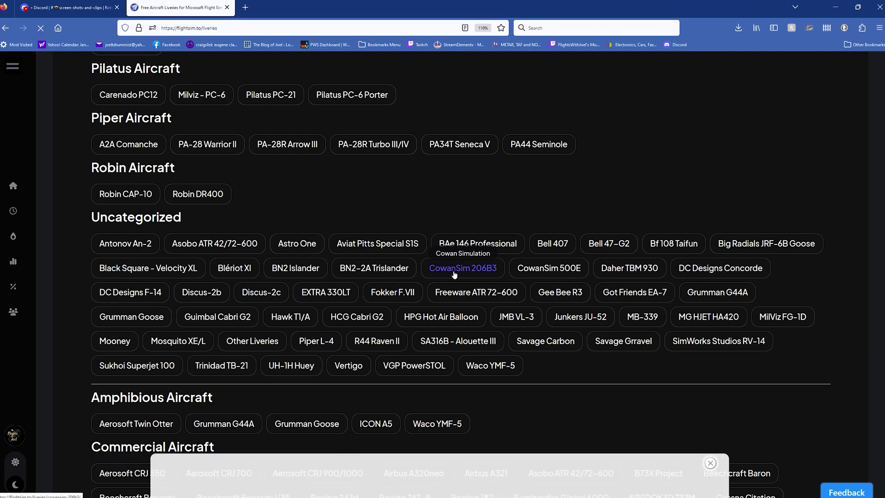
Open the CowanSim 500E liveries category and scroll through its livery cards
{"action": "left_click", "coordinate": [547, 269]}
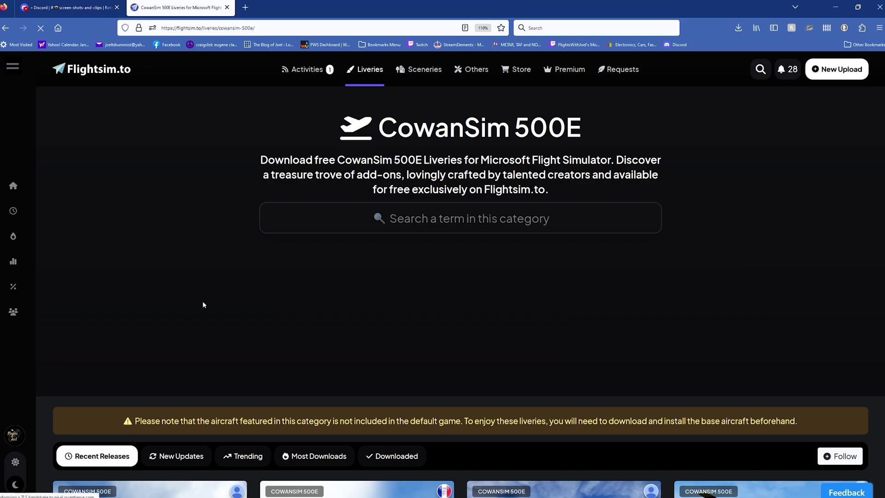
{"action": "scroll", "coordinate": [203, 304], "scroll_direction": "down", "scroll_amount": 4}
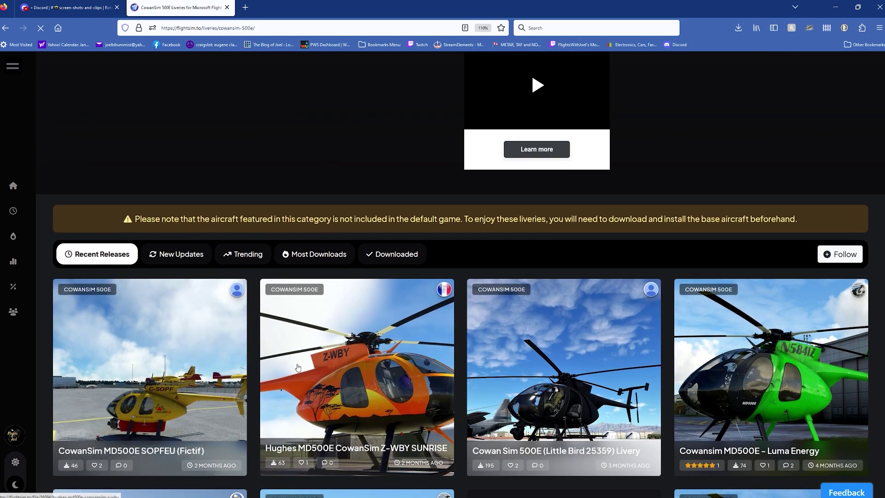
{"action": "scroll", "coordinate": [333, 312], "scroll_direction": "down", "scroll_amount": 1}
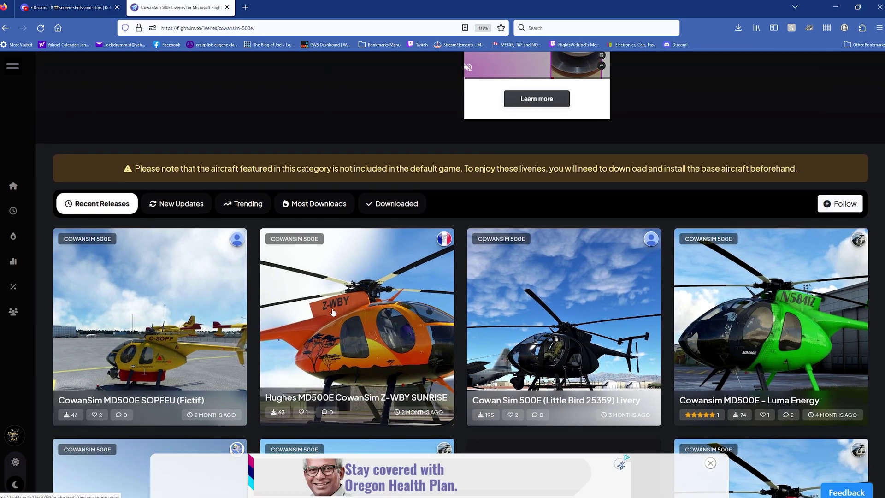
{"action": "scroll", "coordinate": [316, 300], "scroll_direction": "down", "scroll_amount": 2}
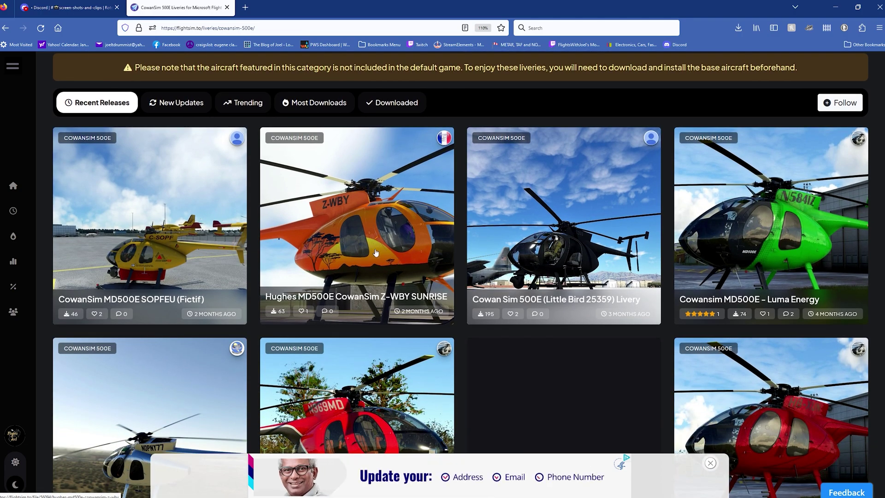
{"action": "scroll", "coordinate": [374, 255], "scroll_direction": "down", "scroll_amount": 2}
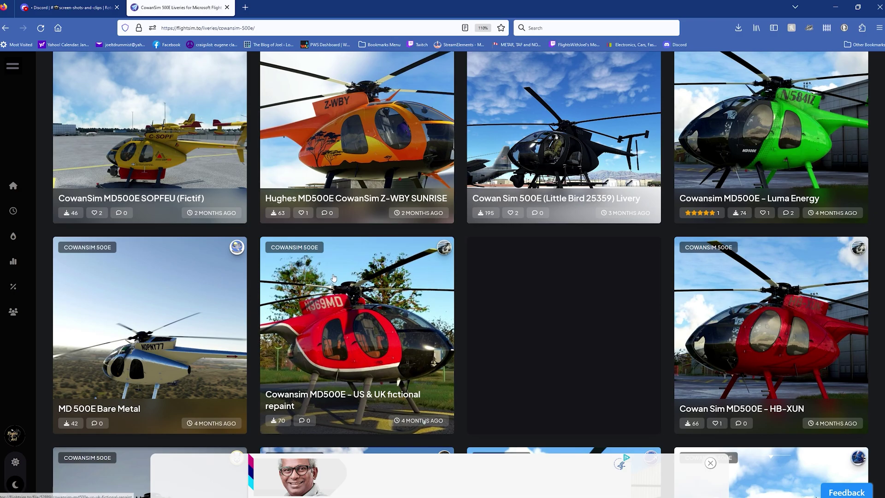
{"action": "scroll", "coordinate": [346, 283], "scroll_direction": "down", "scroll_amount": 4}
{"action": "scroll", "coordinate": [350, 272], "scroll_direction": "down", "scroll_amount": 3}
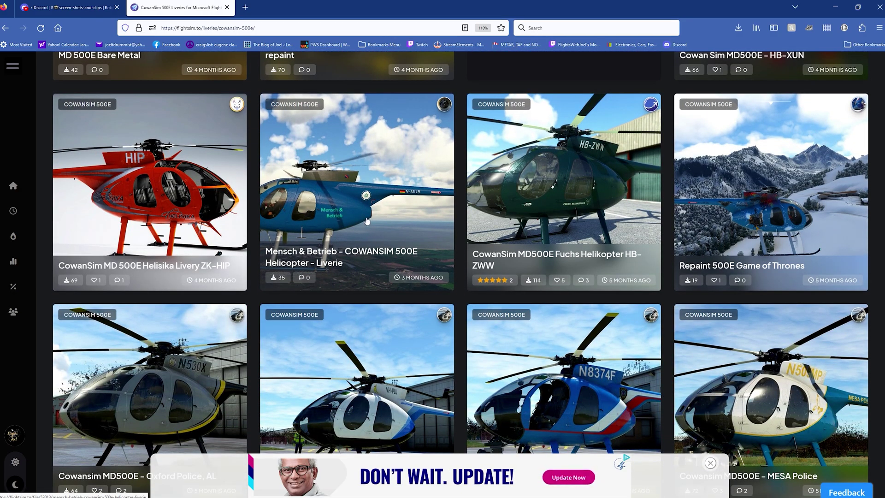
{"action": "scroll", "coordinate": [367, 221], "scroll_direction": "down", "scroll_amount": 6}
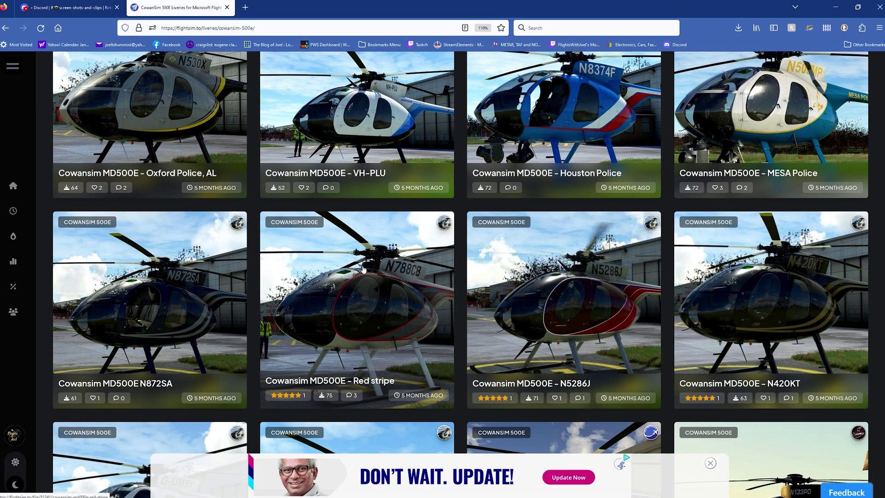
Scroll the CowanSim 500E liveries down to the pagination and back up to the first row
{"action": "scroll", "coordinate": [363, 269], "scroll_direction": "down", "scroll_amount": 5}
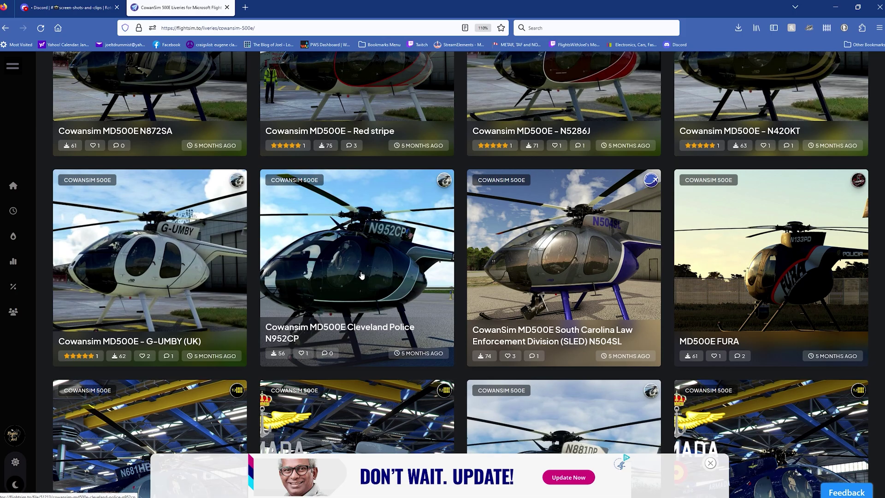
{"action": "scroll", "coordinate": [361, 275], "scroll_direction": "down", "scroll_amount": 5}
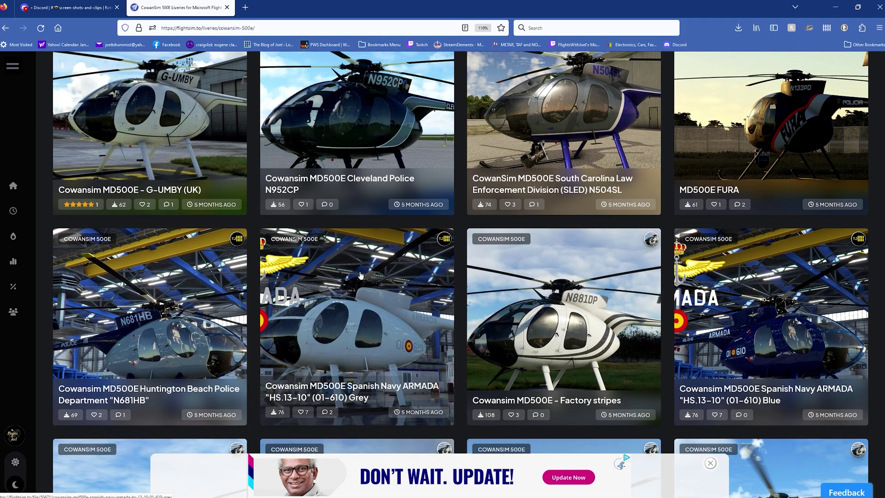
{"action": "scroll", "coordinate": [361, 276], "scroll_direction": "down", "scroll_amount": 2}
{"action": "scroll", "coordinate": [360, 286], "scroll_direction": "down", "scroll_amount": 3}
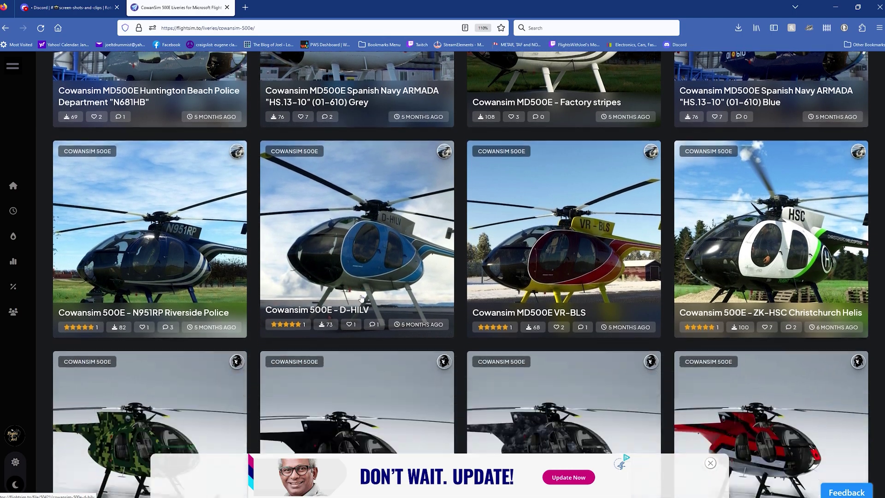
{"action": "scroll", "coordinate": [361, 295], "scroll_direction": "down", "scroll_amount": 7}
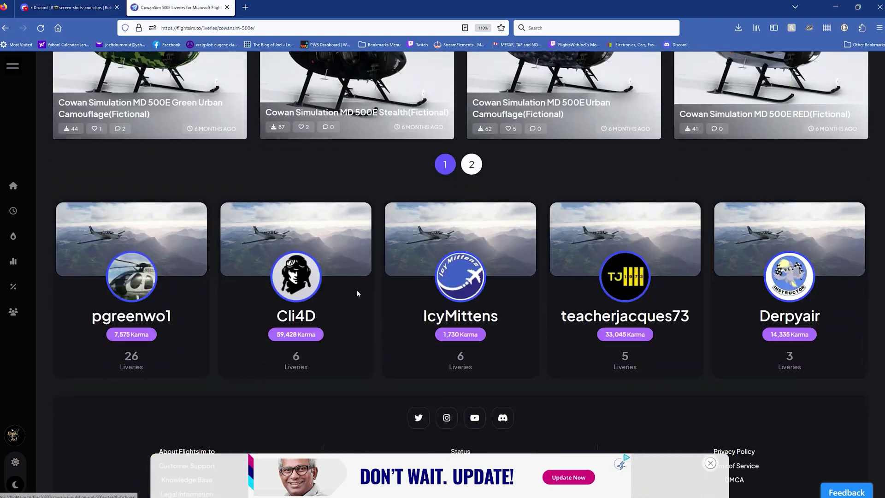
{"action": "scroll", "coordinate": [365, 267], "scroll_direction": "up", "scroll_amount": 15}
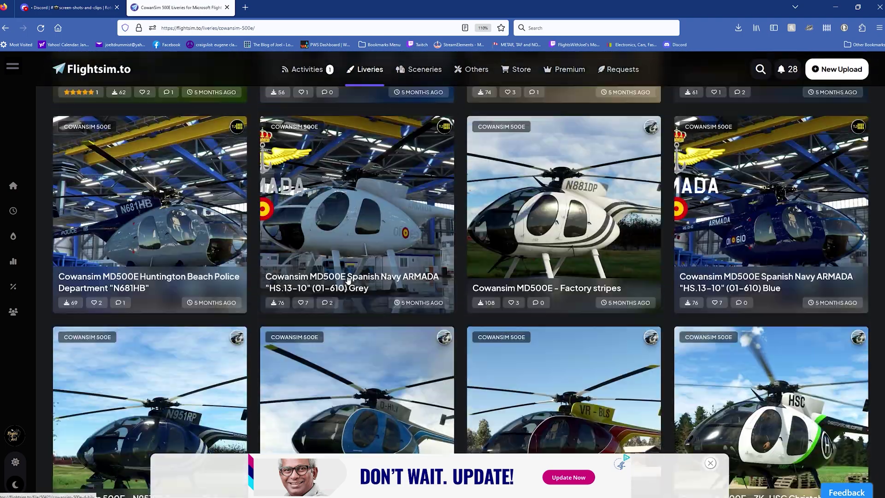
{"action": "scroll", "coordinate": [338, 290], "scroll_direction": "up", "scroll_amount": 15}
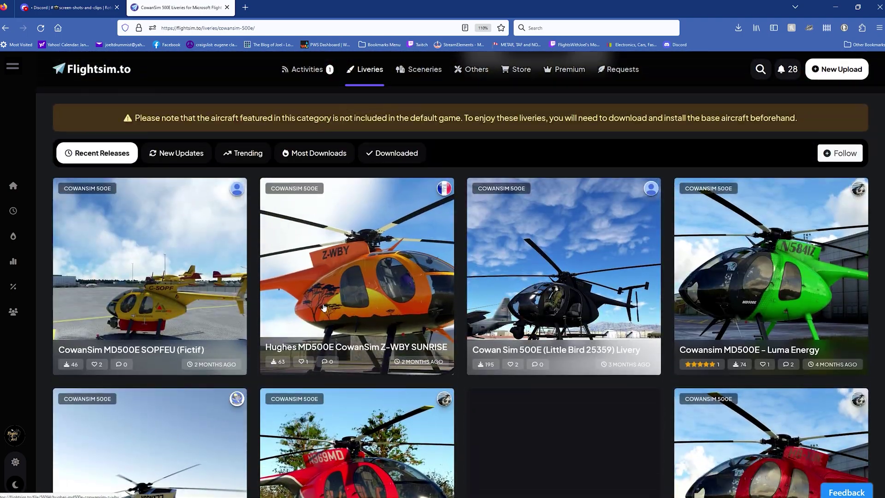
Open the Hughes MD500E CowanSim Z-WBY SUNRISE livery page and request its download
{"action": "left_click", "coordinate": [367, 299]}
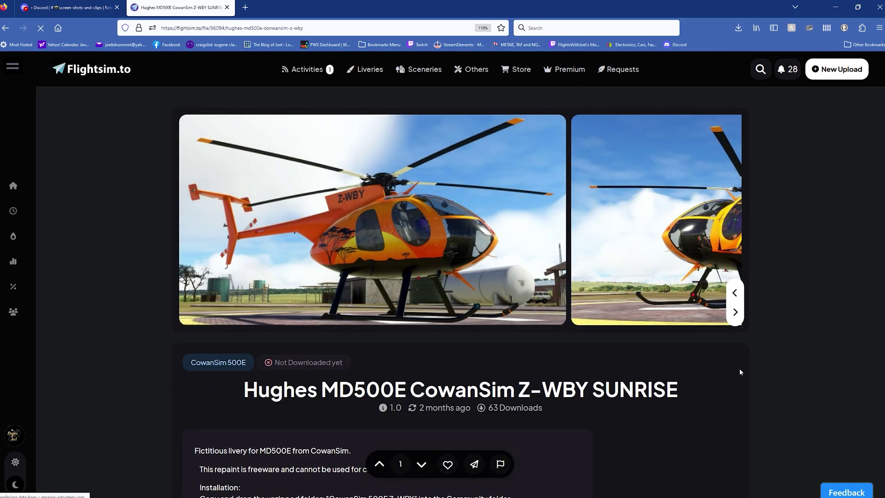
{"action": "scroll", "coordinate": [722, 375], "scroll_direction": "down", "scroll_amount": 12}
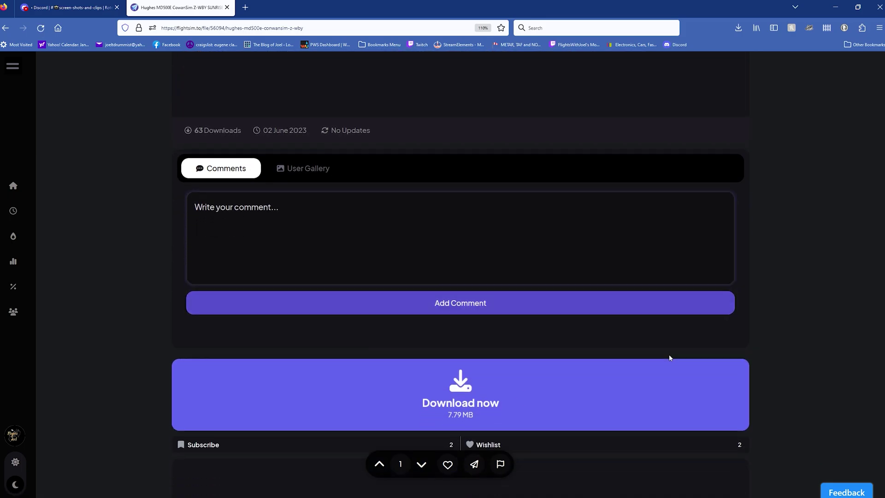
{"action": "left_click", "coordinate": [553, 385]}
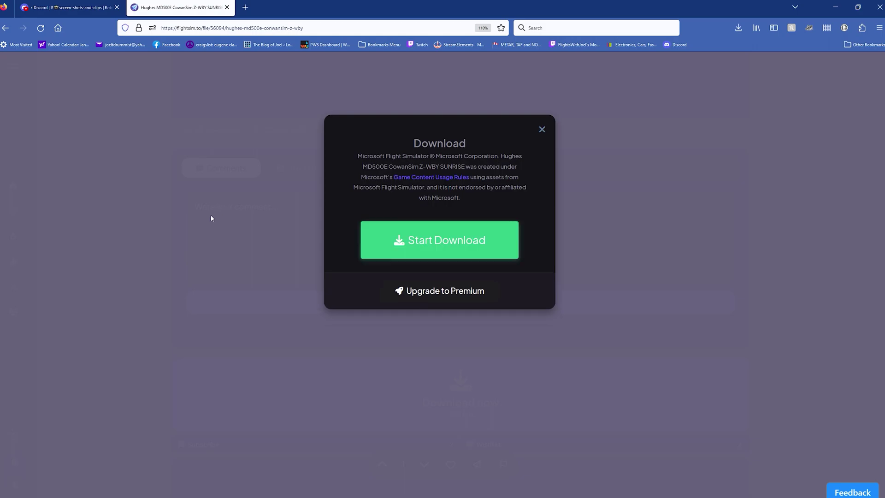
Save the 7.6 MB Z-WBY livery zip into the Flight Simulator Aircraft folder, moving it out of Dropbox
{"action": "left_click", "coordinate": [426, 239]}
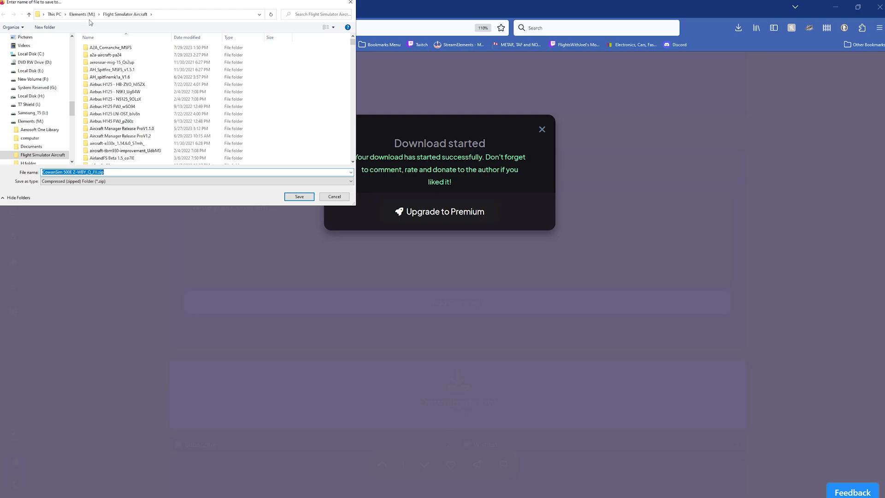
{"action": "left_click", "coordinate": [299, 197]}
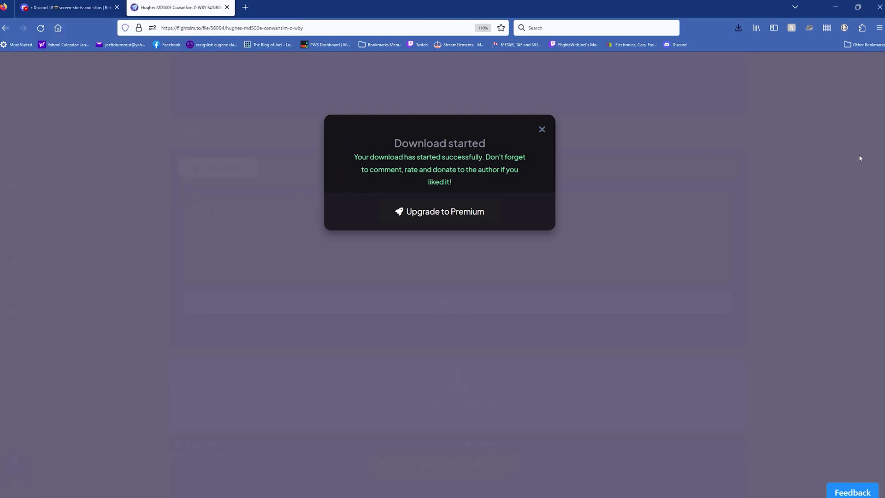
{"action": "left_click", "coordinate": [738, 29]}
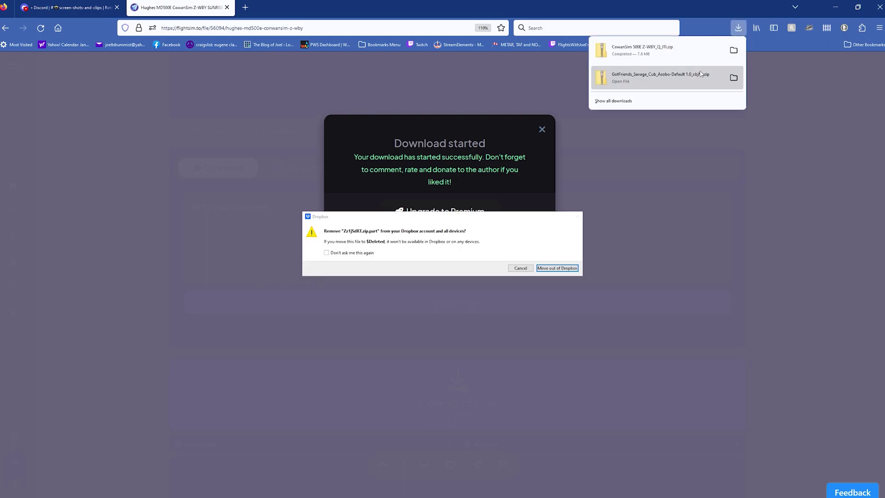
{"action": "left_click", "coordinate": [563, 268]}
{"action": "left_click", "coordinate": [737, 28]}
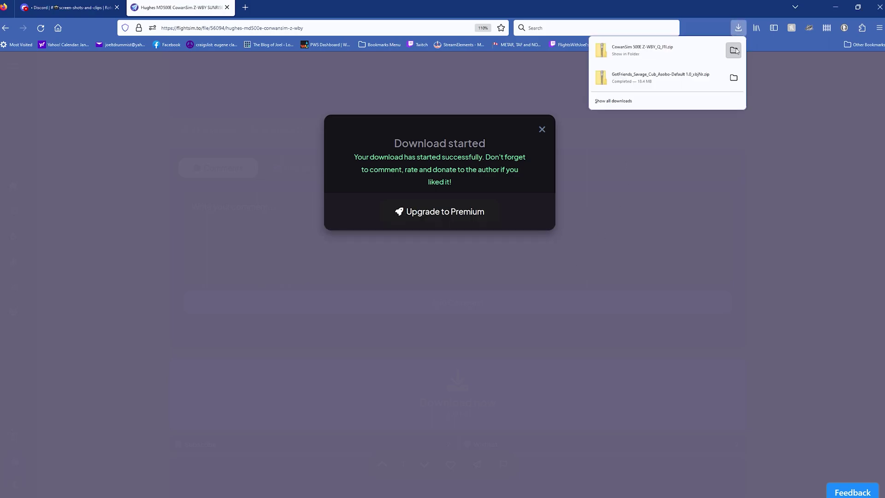
Extract the CowanSim 500E Z-WBY zip with 7-Zip into a folder named after it
{"action": "left_click", "coordinate": [733, 50]}
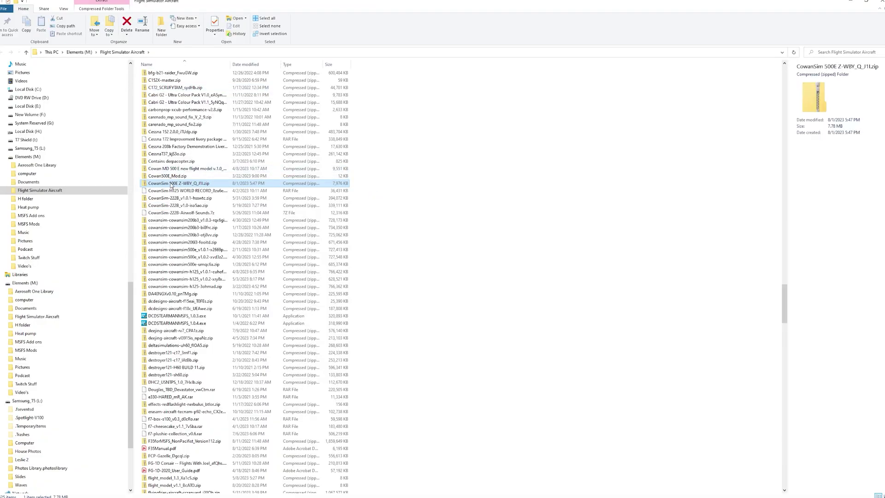
{"action": "right_click", "coordinate": [171, 185]}
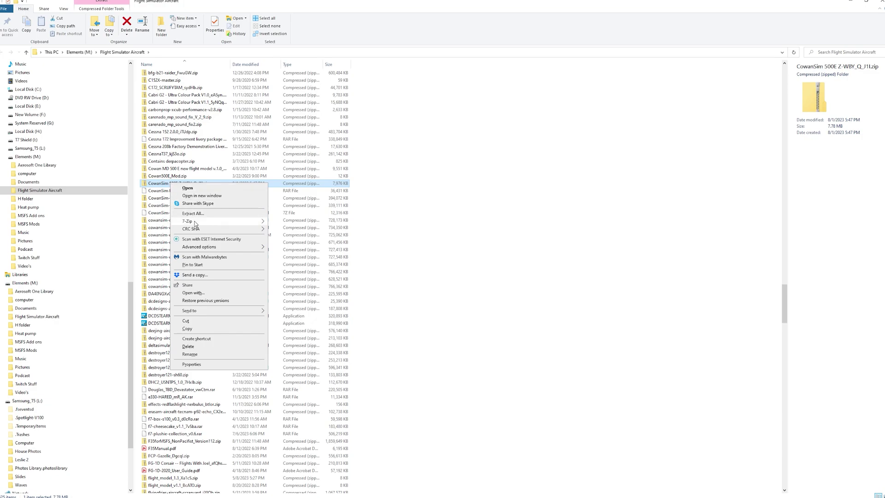
{"action": "mouse_move", "coordinate": [196, 224]}
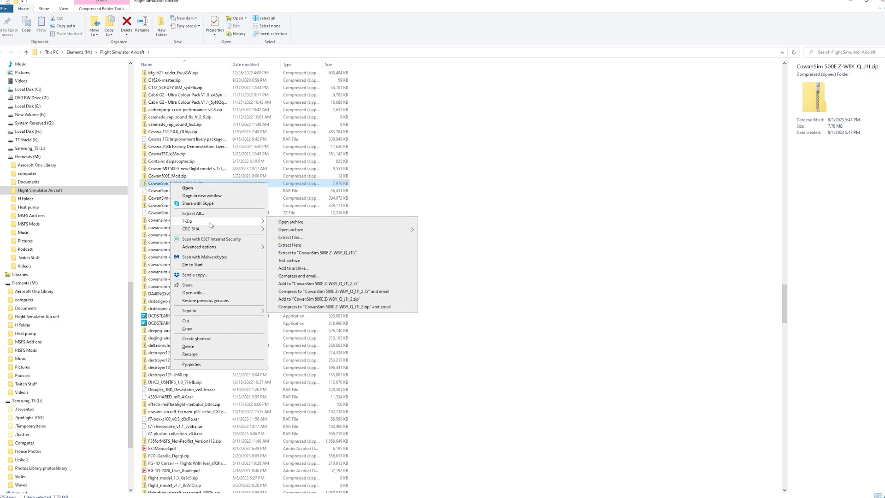
{"action": "left_click", "coordinate": [293, 253]}
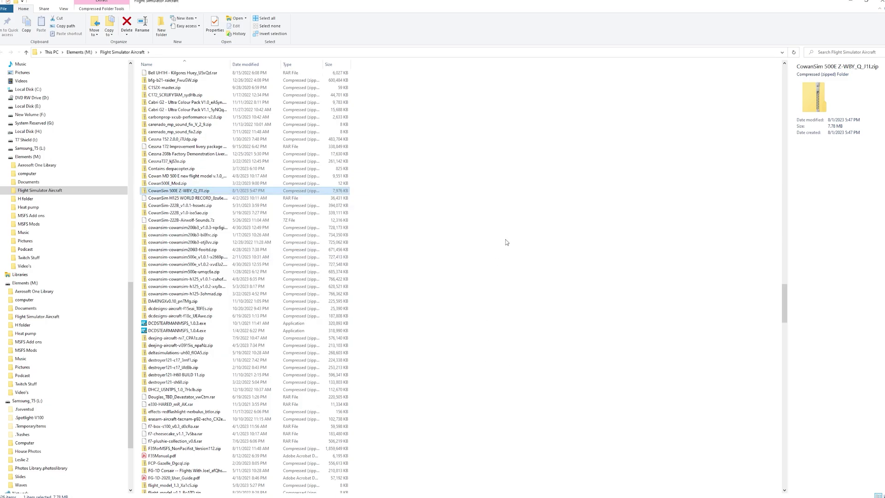
{"action": "left_click", "coordinate": [851, 4]}
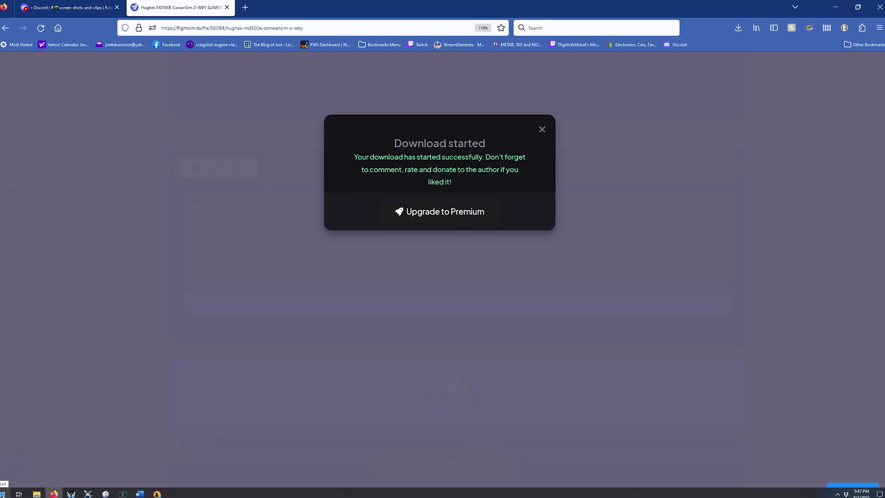
Restore File Explorer and go to the Microsoft Flight Simulator Community folder via Quick access
{"action": "left_click", "coordinate": [36, 494]}
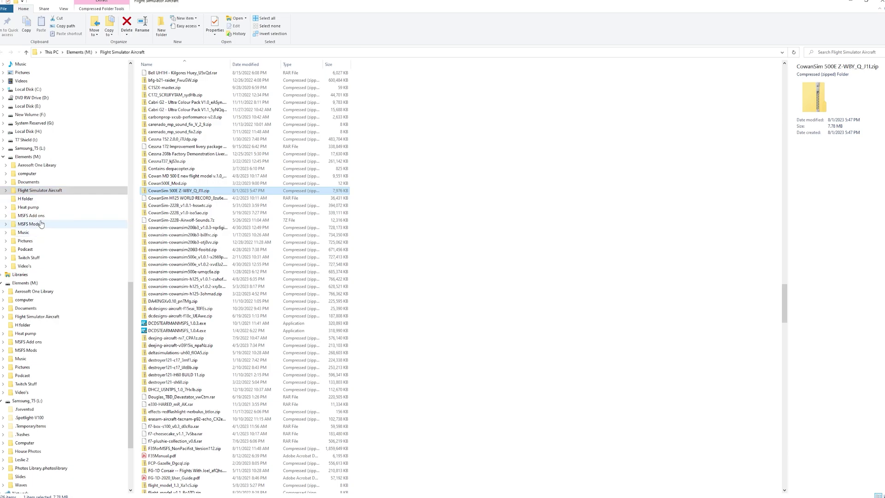
{"action": "scroll", "coordinate": [48, 175], "scroll_direction": "up", "scroll_amount": 2}
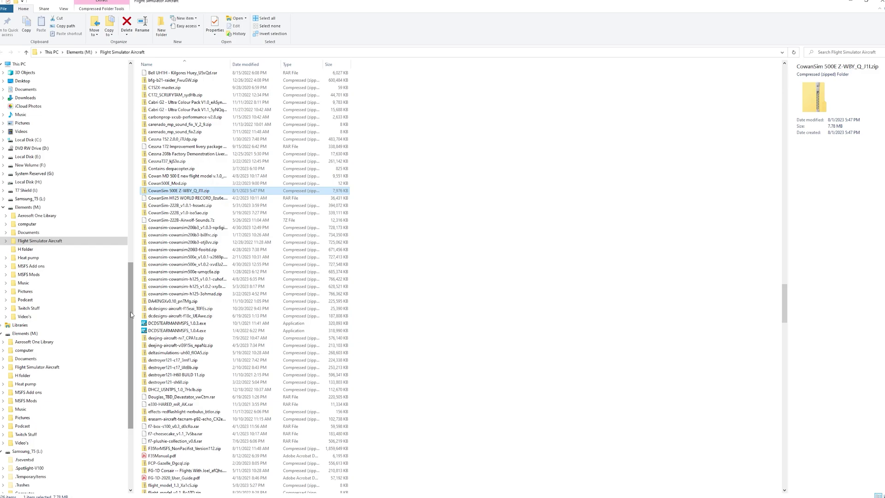
{"action": "left_click_drag", "start_coordinate": [131, 315], "coordinate": [137, 100]}
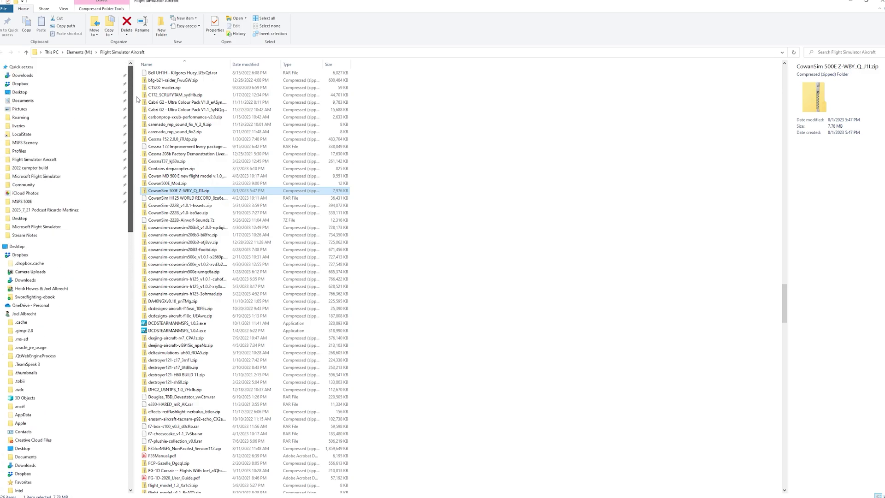
{"action": "left_click", "coordinate": [26, 185]}
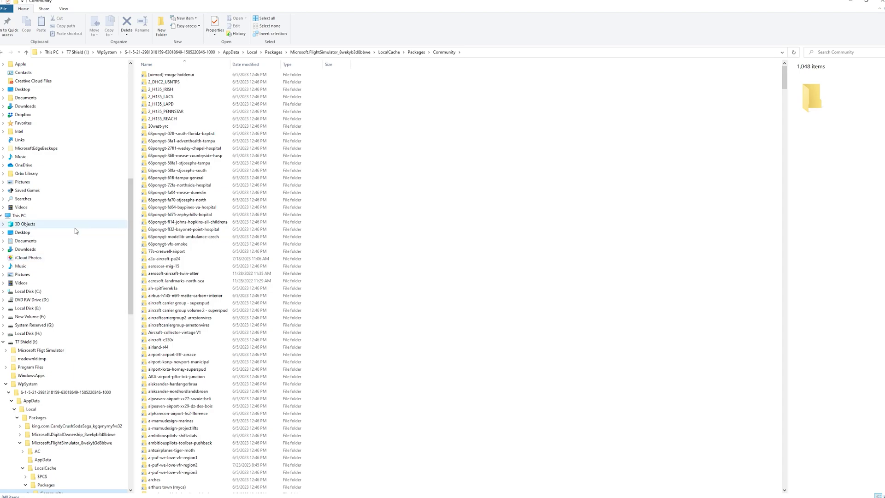
Search the Start menu for 'addo' and launch MSFS_AddonsLinker.exe
{"action": "left_click", "coordinate": [851, 5]}
{"action": "mouse_move", "coordinate": [105, 493]}
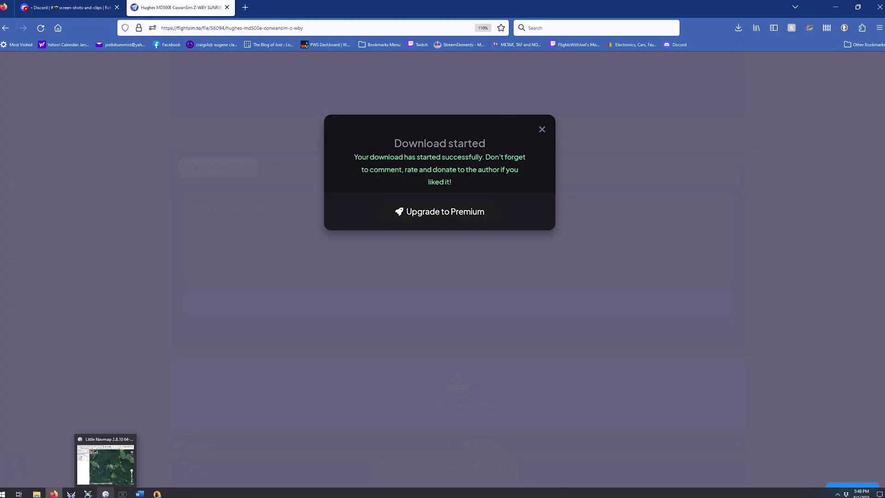
{"action": "left_click", "coordinate": [3, 494]}
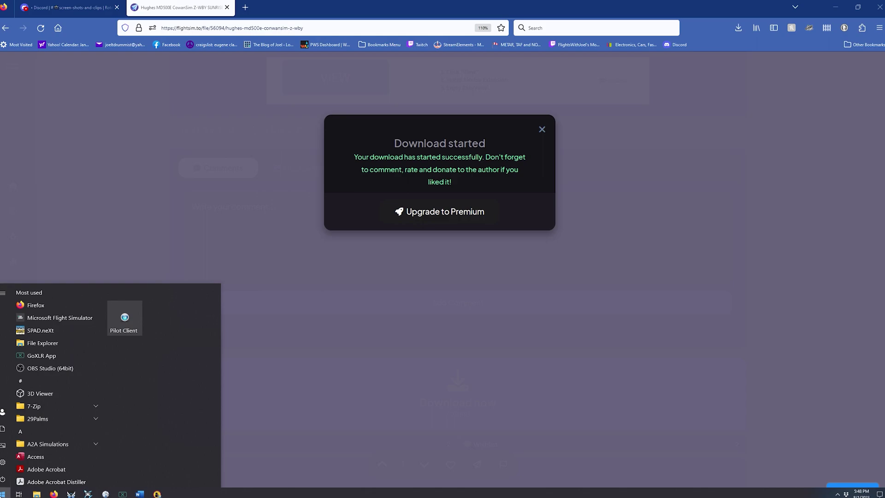
{"action": "type", "text": "add"}
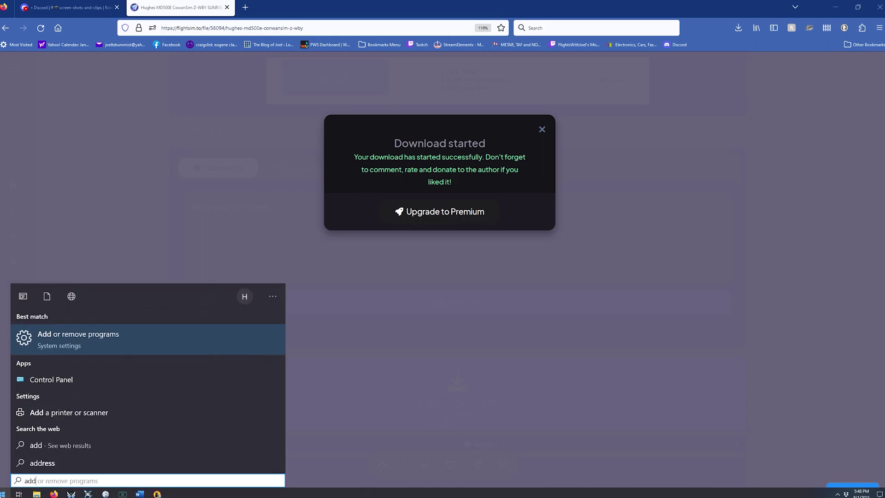
{"action": "type", "text": "o"}
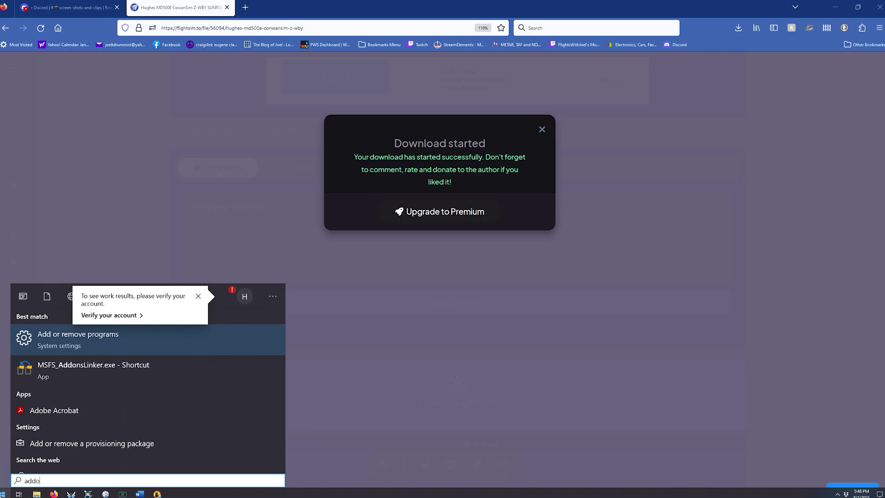
{"action": "left_click", "coordinate": [56, 375]}
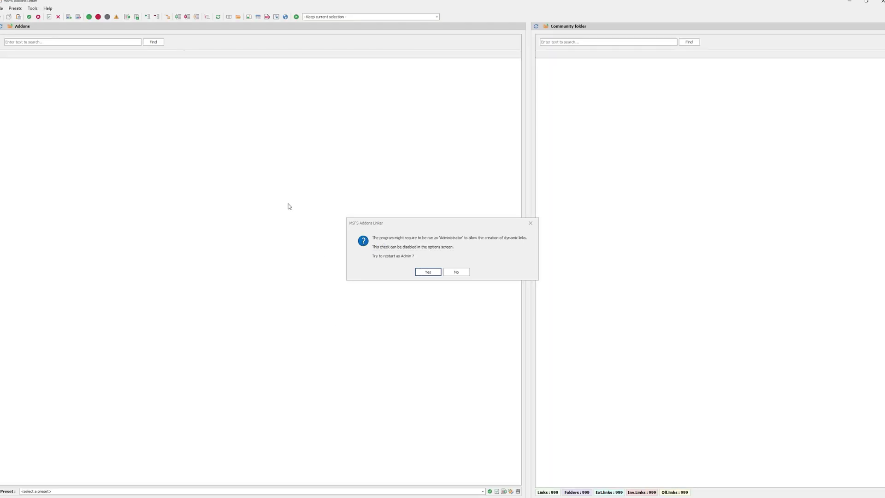
Confirm the restart as administrator and expand the Flight Simulator Aircraft node to show its 231/311 addons
{"action": "left_click", "coordinate": [429, 272]}
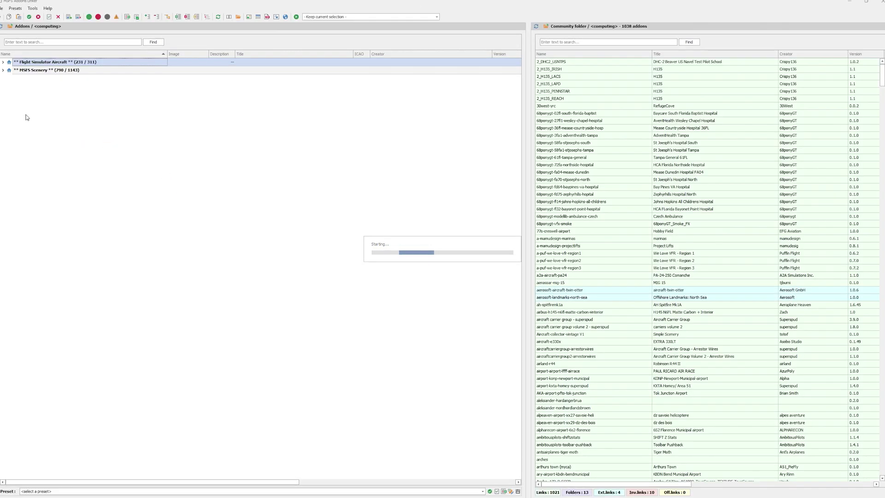
{"action": "left_click", "coordinate": [4, 63]}
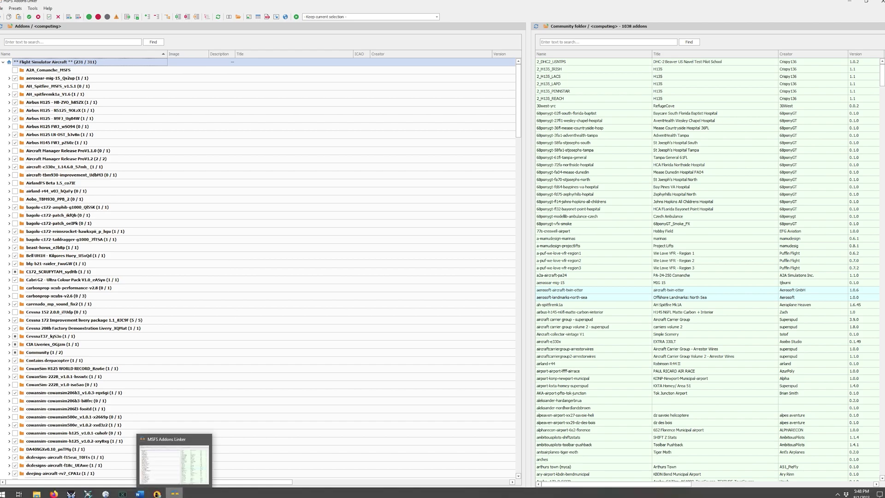
{"action": "mouse_move", "coordinate": [122, 493]}
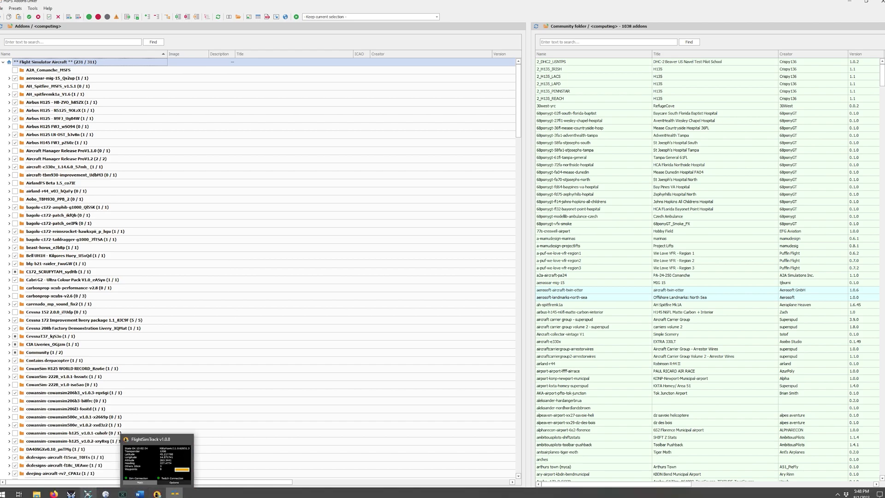
Take Explorer back from Community to the Flight Simulator Aircraft folder, then return to Addons Linker
{"action": "left_click", "coordinate": [34, 495]}
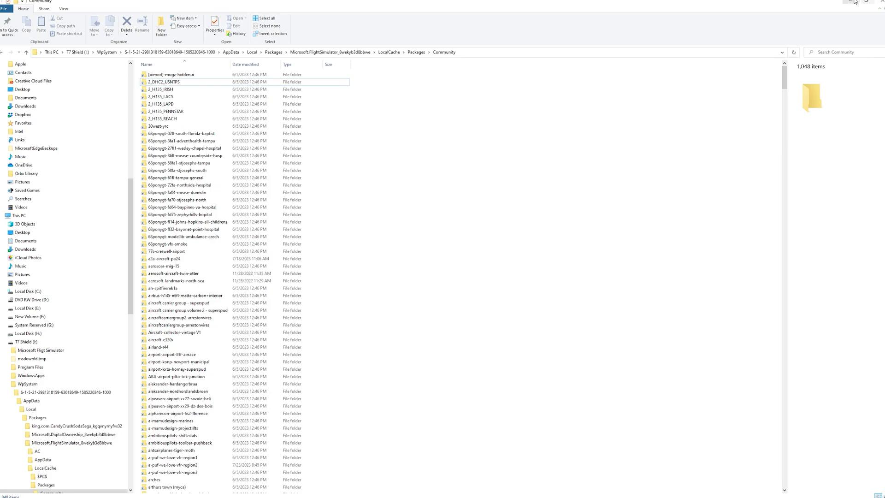
{"action": "left_click", "coordinate": [3, 52]}
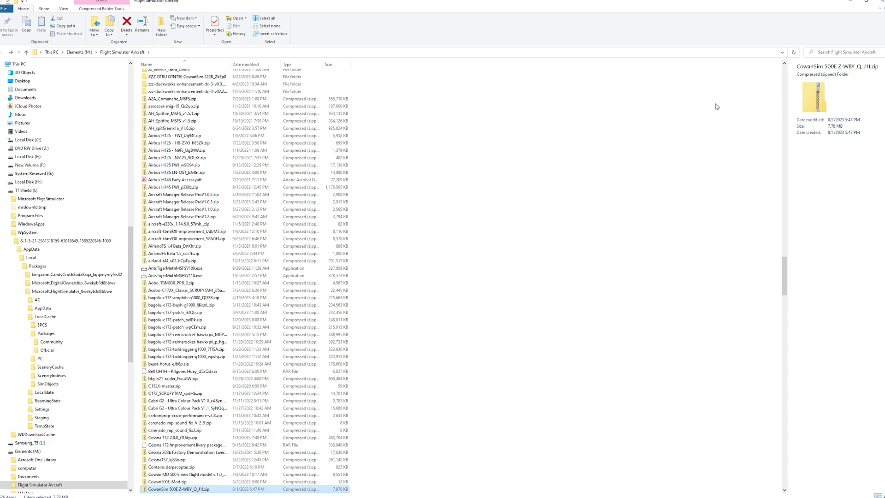
{"action": "mouse_move", "coordinate": [157, 495]}
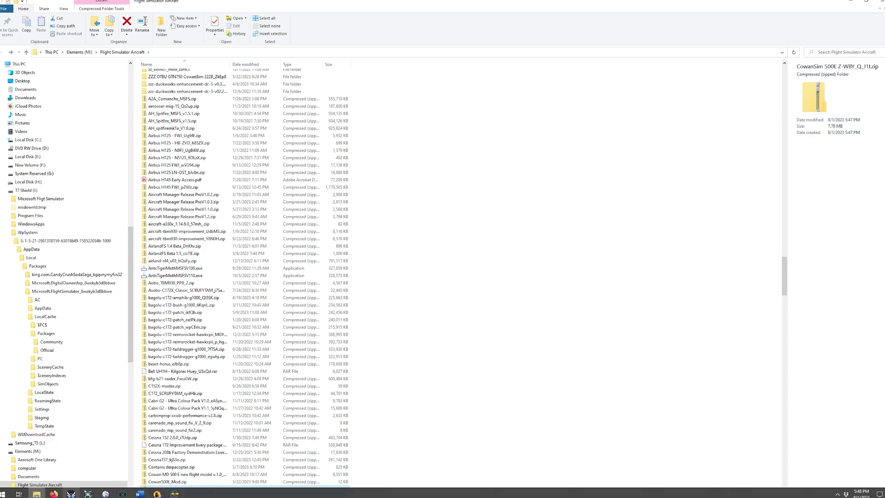
{"action": "mouse_move", "coordinate": [36, 494]}
{"action": "left_click", "coordinate": [174, 493]}
{"action": "scroll", "coordinate": [204, 281], "scroll_direction": "down", "scroll_amount": 1}
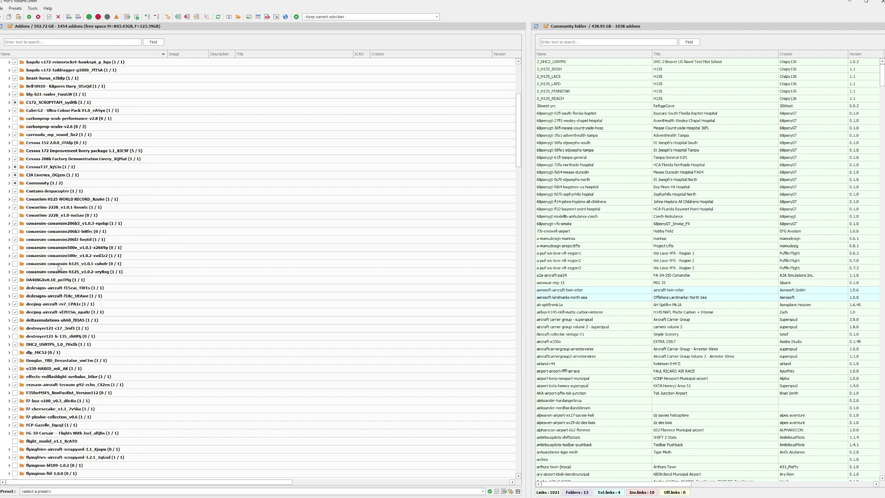
Extract the CowanSim 500E zip with 7-Zip into its own 'CowanSim 500E Z-WBY' folder, then minimize Explorer
{"action": "key", "text": "alt+Tab"}
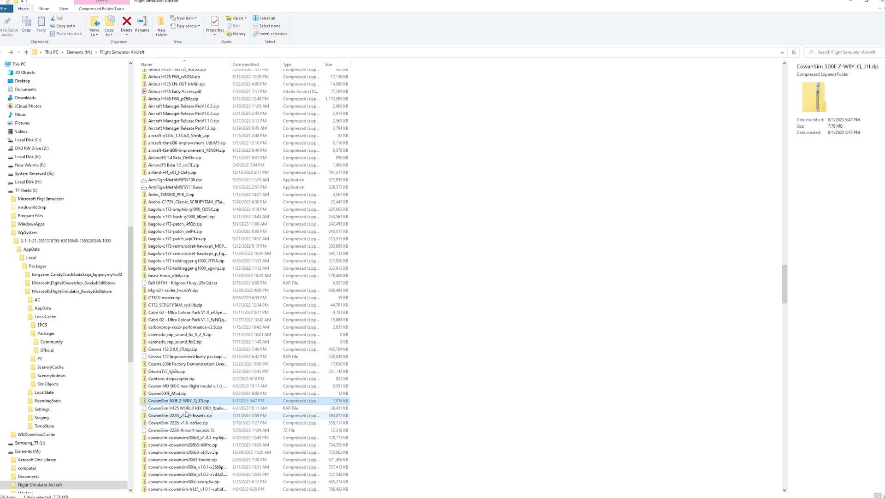
{"action": "right_click", "coordinate": [188, 404]}
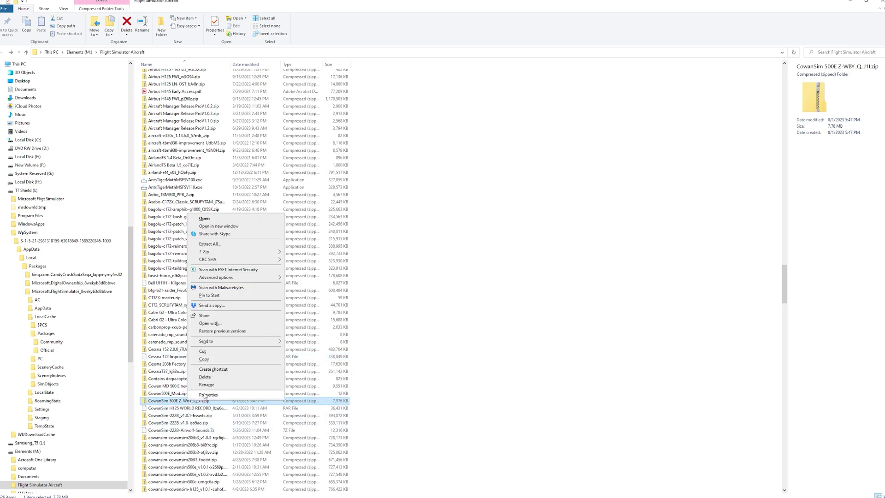
{"action": "mouse_move", "coordinate": [235, 252]}
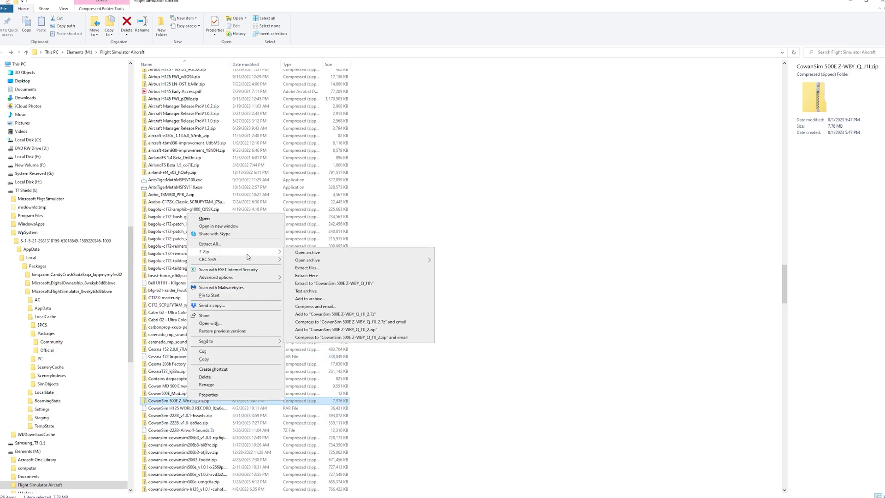
{"action": "left_click", "coordinate": [298, 284]}
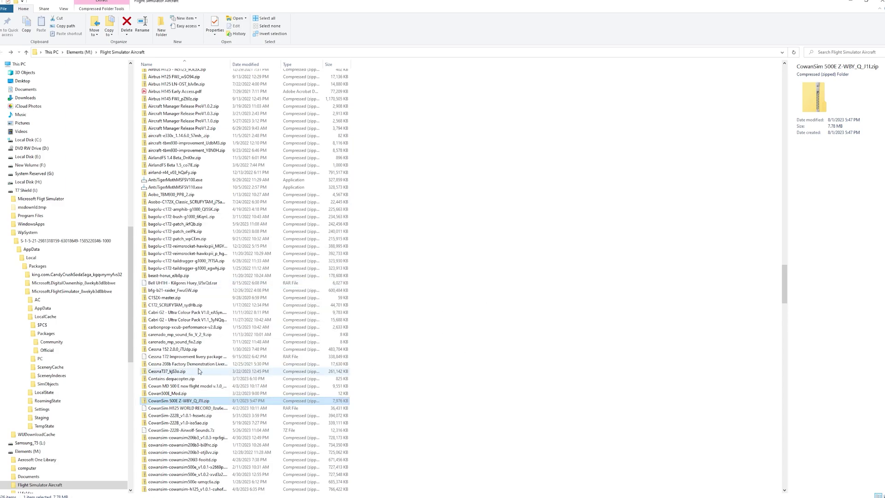
{"action": "scroll", "coordinate": [199, 371], "scroll_direction": "down", "scroll_amount": 1}
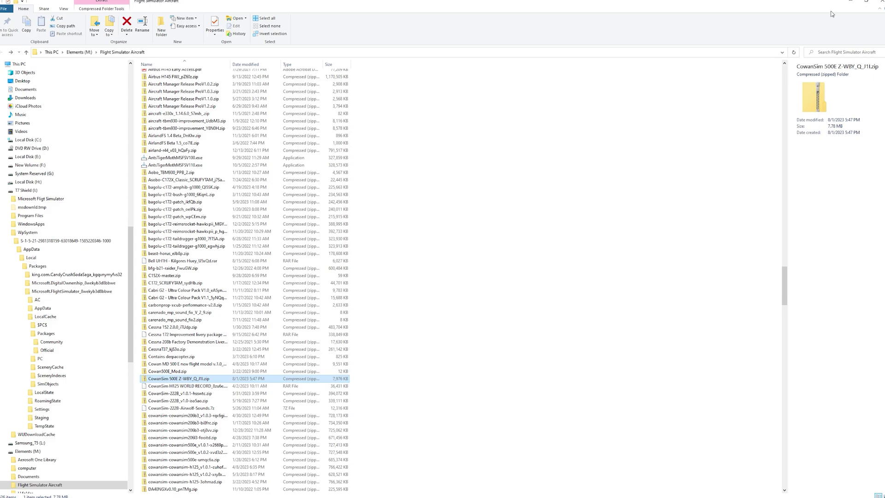
{"action": "left_click", "coordinate": [850, 4]}
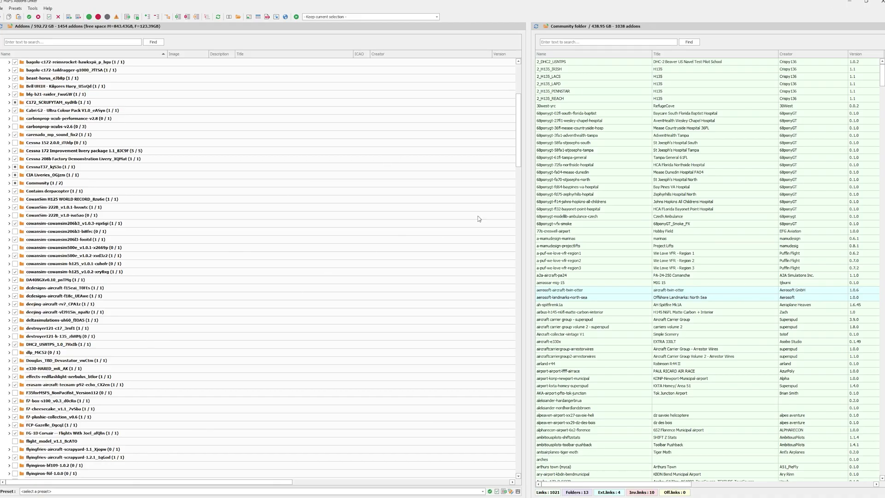
Scroll the addon tree to the bottom to reveal the CowanSim 500E Z-WBY_Q_I1 entry
{"action": "left_click_drag", "start_coordinate": [519, 144], "coordinate": [519, 449]}
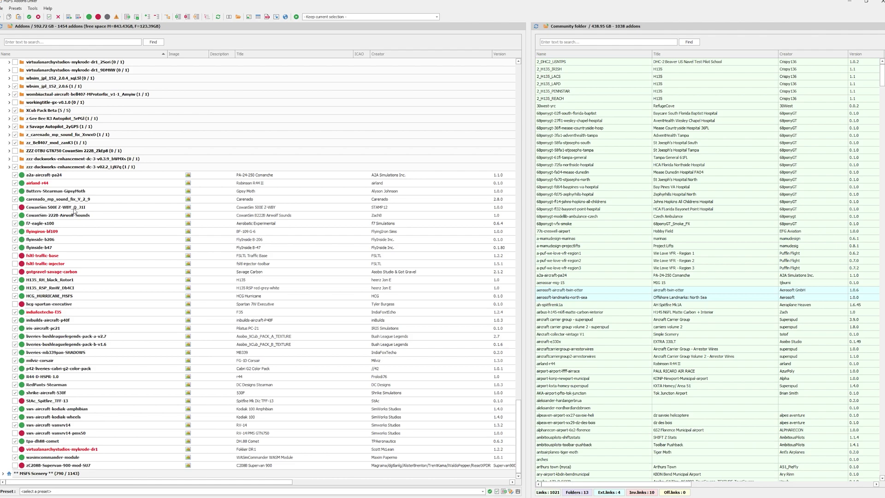
Tick the CowanSim 500E Z-WBY checkbox to link it into the Community folder
{"action": "left_click", "coordinate": [15, 208]}
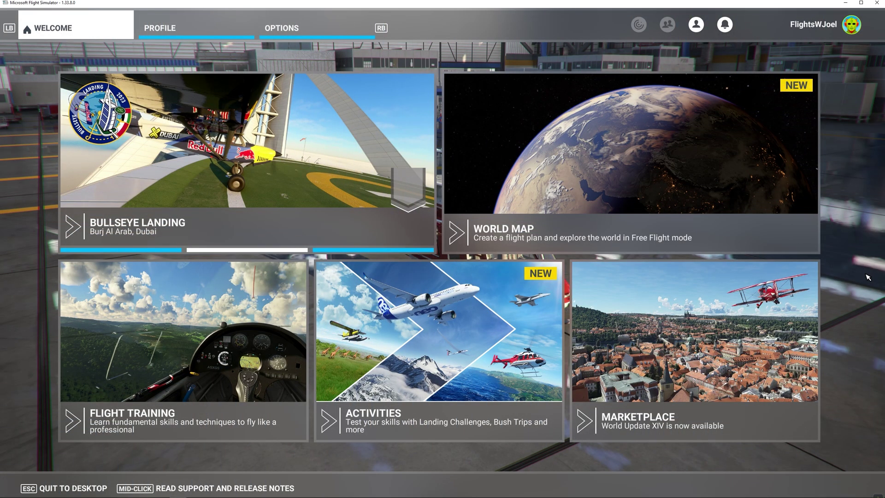
From the World Map aircraft selection grid, replace the 206L3 with the CowanSim 500E
{"action": "left_click", "coordinate": [615, 171]}
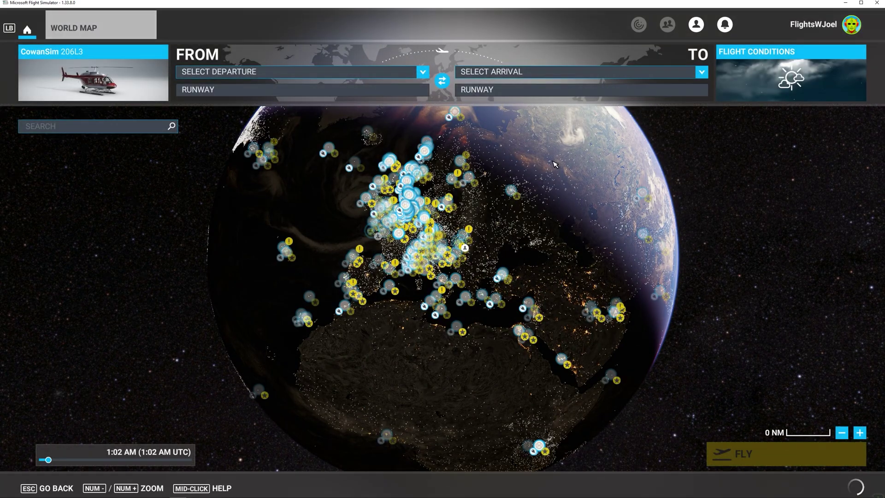
{"action": "left_click", "coordinate": [98, 87]}
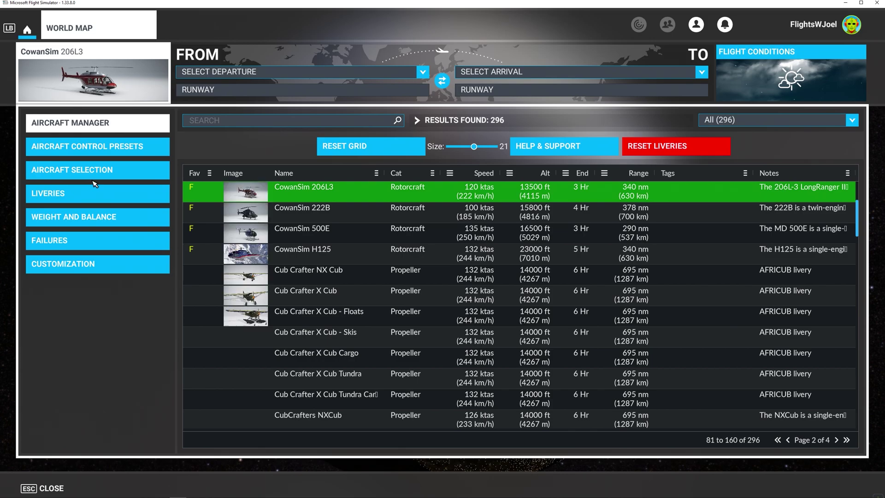
{"action": "left_click", "coordinate": [94, 173]}
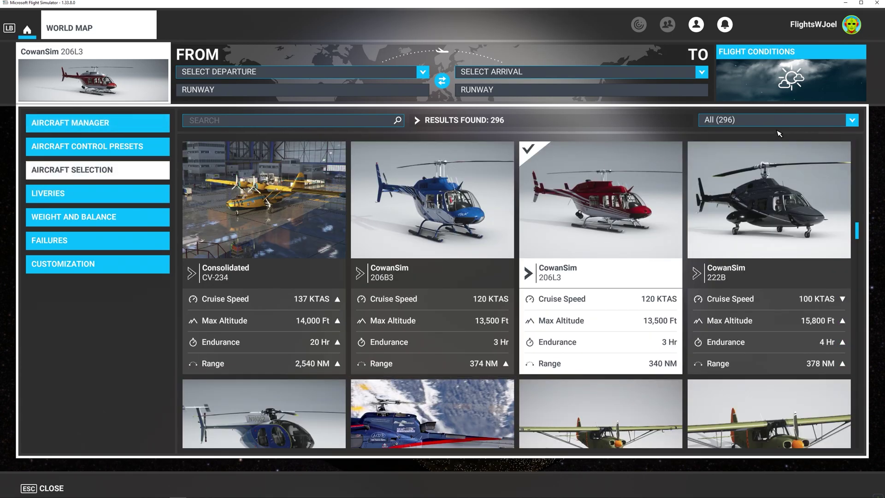
{"action": "scroll", "coordinate": [469, 290], "scroll_direction": "down", "scroll_amount": 1}
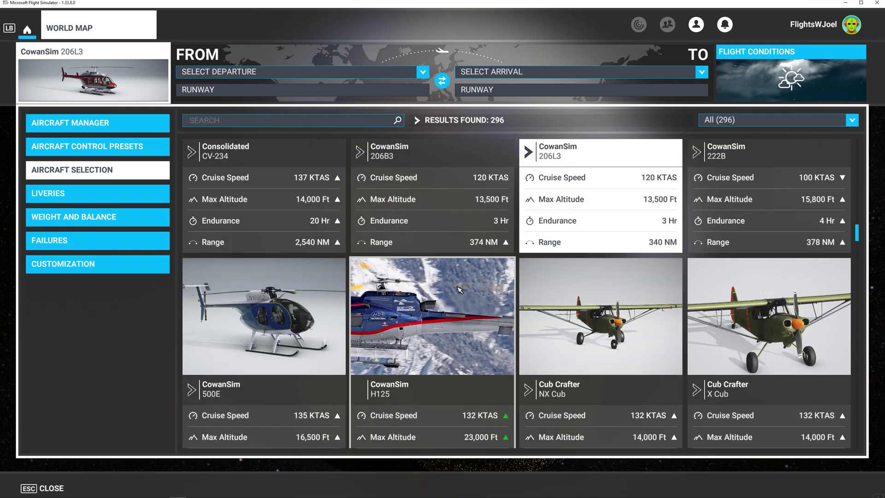
{"action": "left_click", "coordinate": [263, 341]}
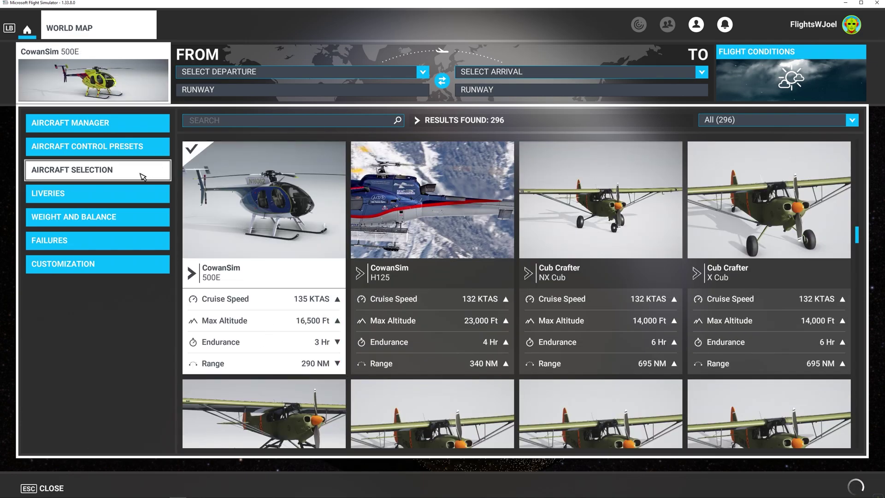
In Liveries, scroll to the end of the grid and apply the orange Z-WBY livery, then close the aircraft options
{"action": "left_click", "coordinate": [79, 196]}
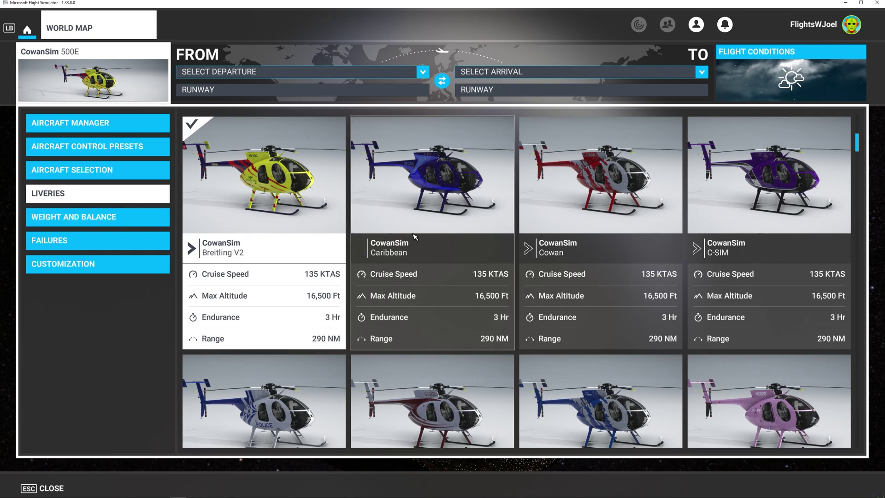
{"action": "scroll", "coordinate": [450, 233], "scroll_direction": "down", "scroll_amount": 3}
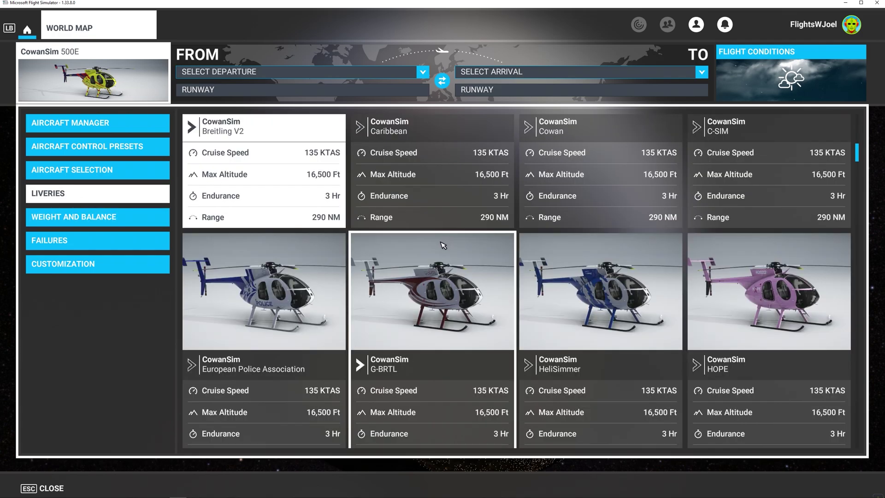
{"action": "scroll", "coordinate": [438, 249], "scroll_direction": "down", "scroll_amount": 5}
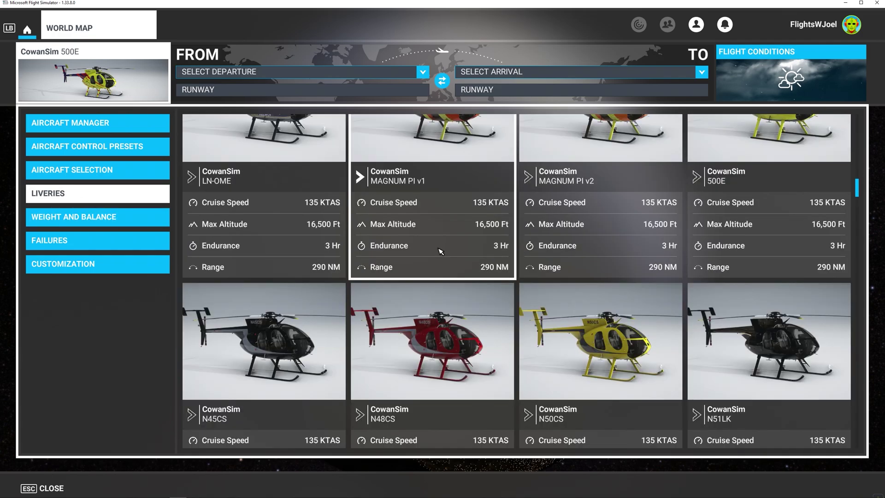
{"action": "scroll", "coordinate": [438, 257], "scroll_direction": "down", "scroll_amount": 3}
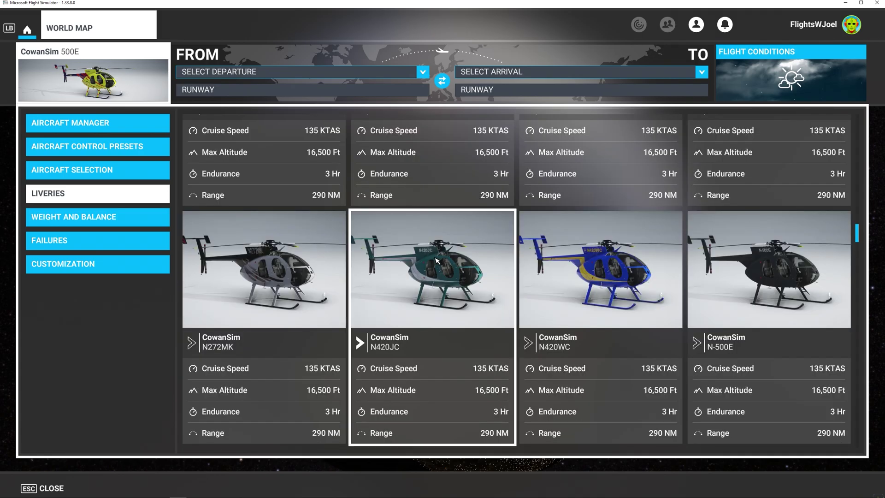
{"action": "scroll", "coordinate": [440, 261], "scroll_direction": "down", "scroll_amount": 5}
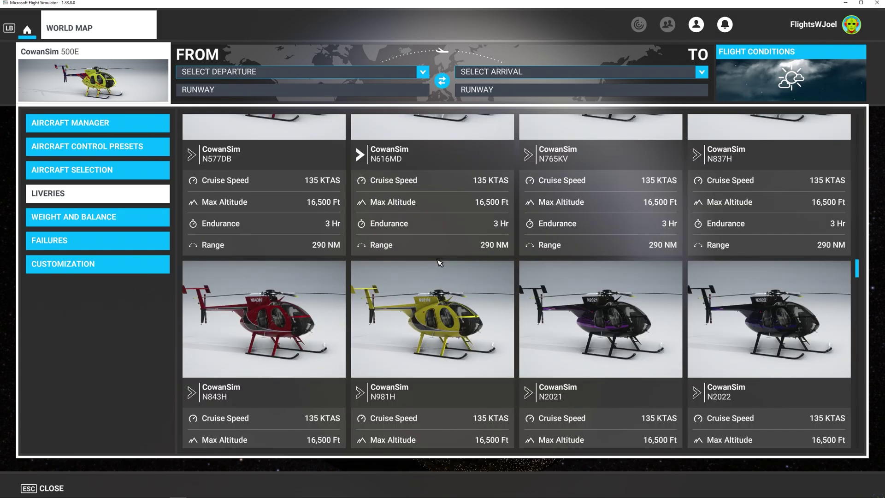
{"action": "scroll", "coordinate": [438, 266], "scroll_direction": "down", "scroll_amount": 3}
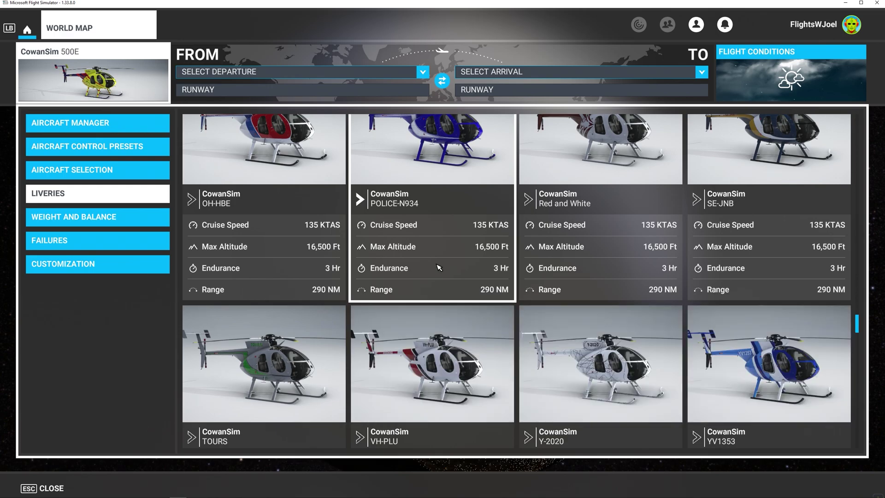
{"action": "scroll", "coordinate": [438, 268], "scroll_direction": "down", "scroll_amount": 5}
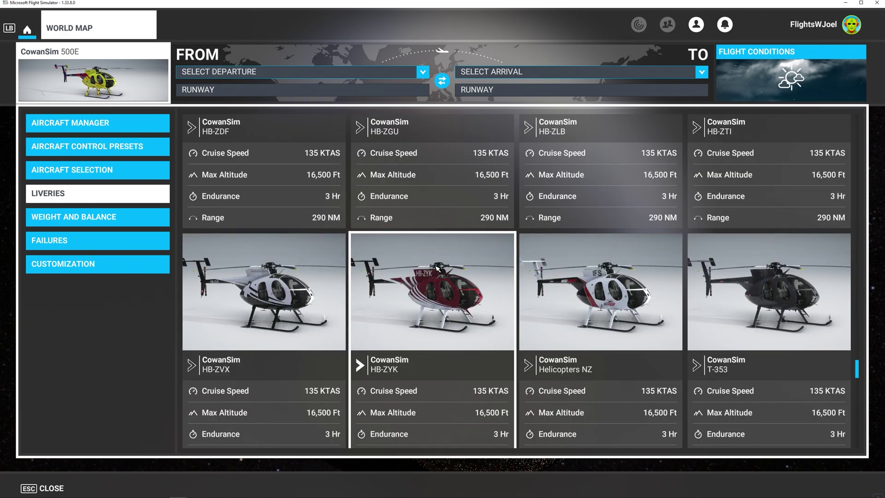
{"action": "scroll", "coordinate": [437, 267], "scroll_direction": "down", "scroll_amount": 5}
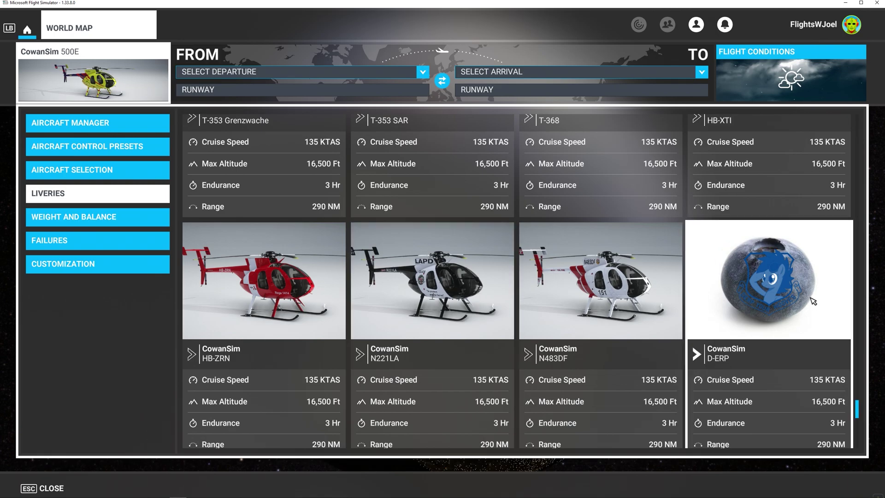
{"action": "scroll", "coordinate": [812, 300], "scroll_direction": "down", "scroll_amount": 2}
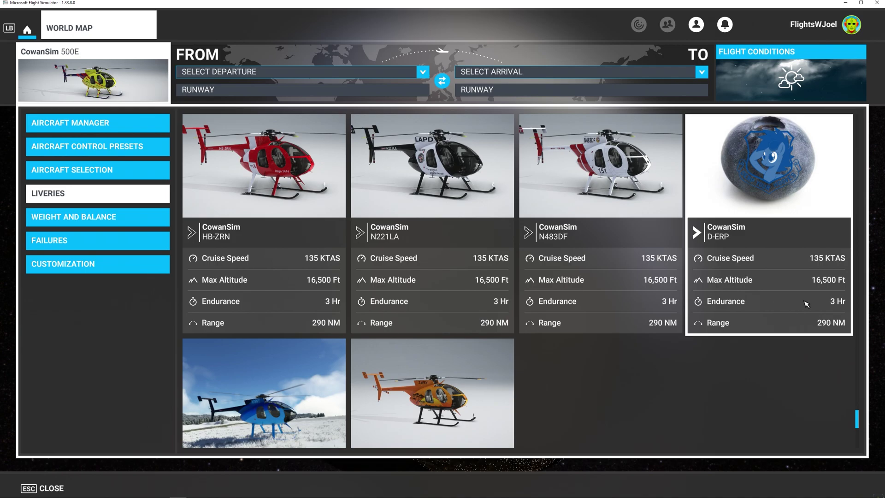
{"action": "left_click", "coordinate": [447, 394]}
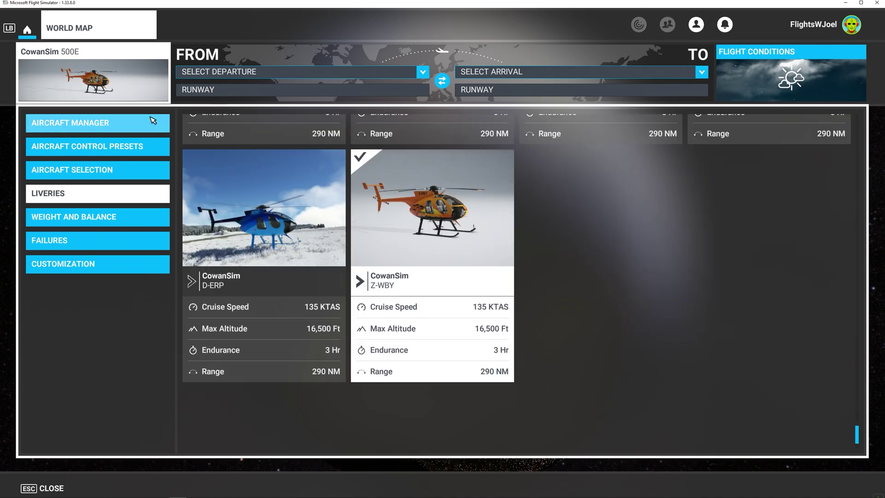
{"action": "left_click", "coordinate": [99, 88]}
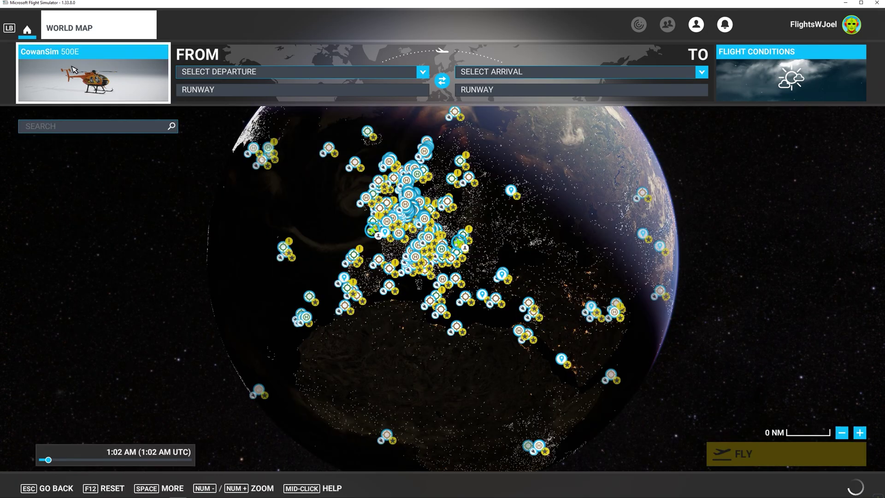
Go to the Welcome screen, dismiss the No Profile Assigned prompt, and open My Hangar from Profile
{"action": "left_click", "coordinate": [27, 30]}
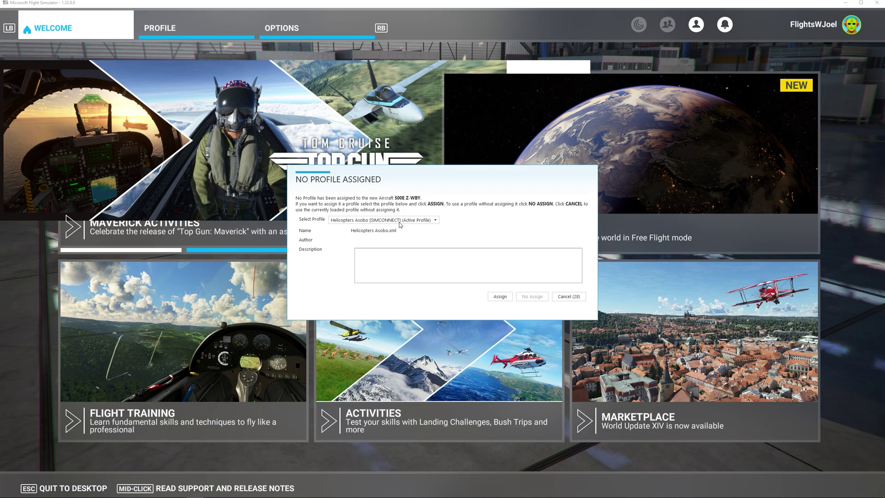
{"action": "left_click", "coordinate": [504, 300]}
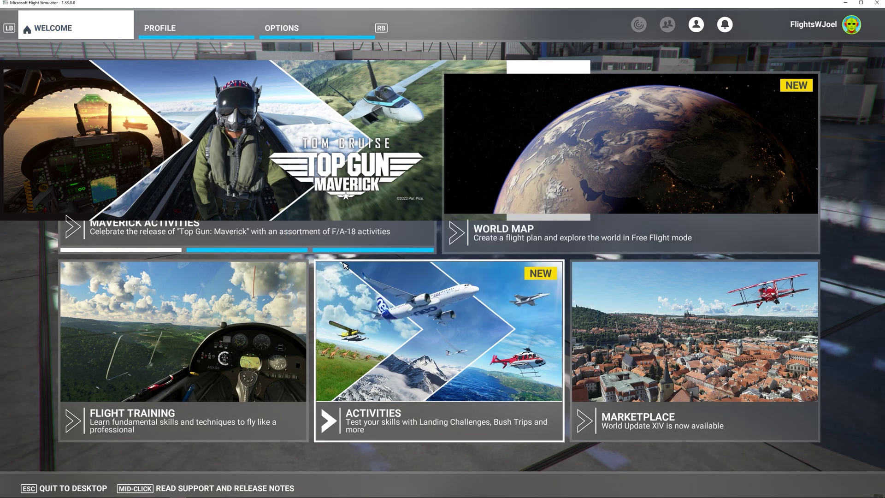
{"action": "left_click", "coordinate": [171, 32]}
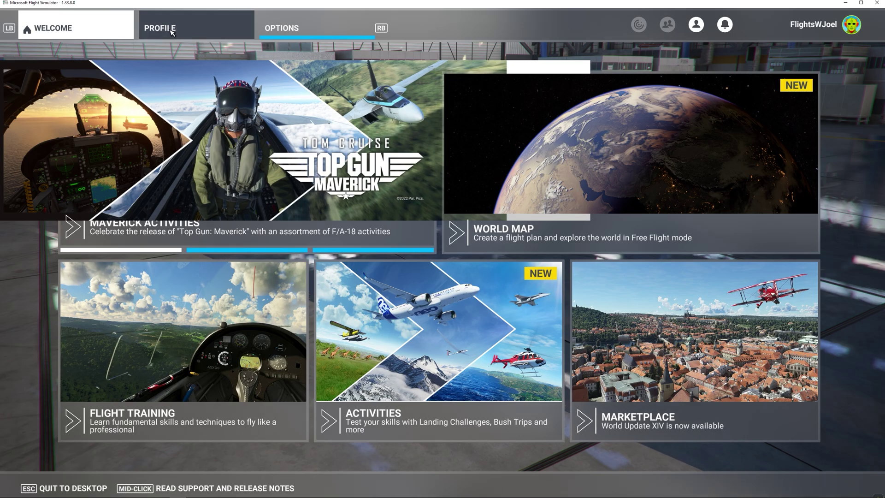
{"action": "left_click", "coordinate": [522, 161]}
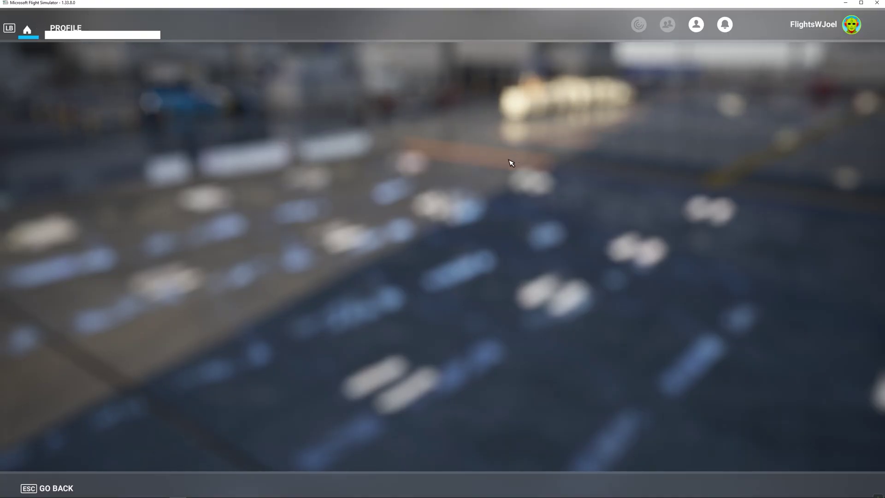